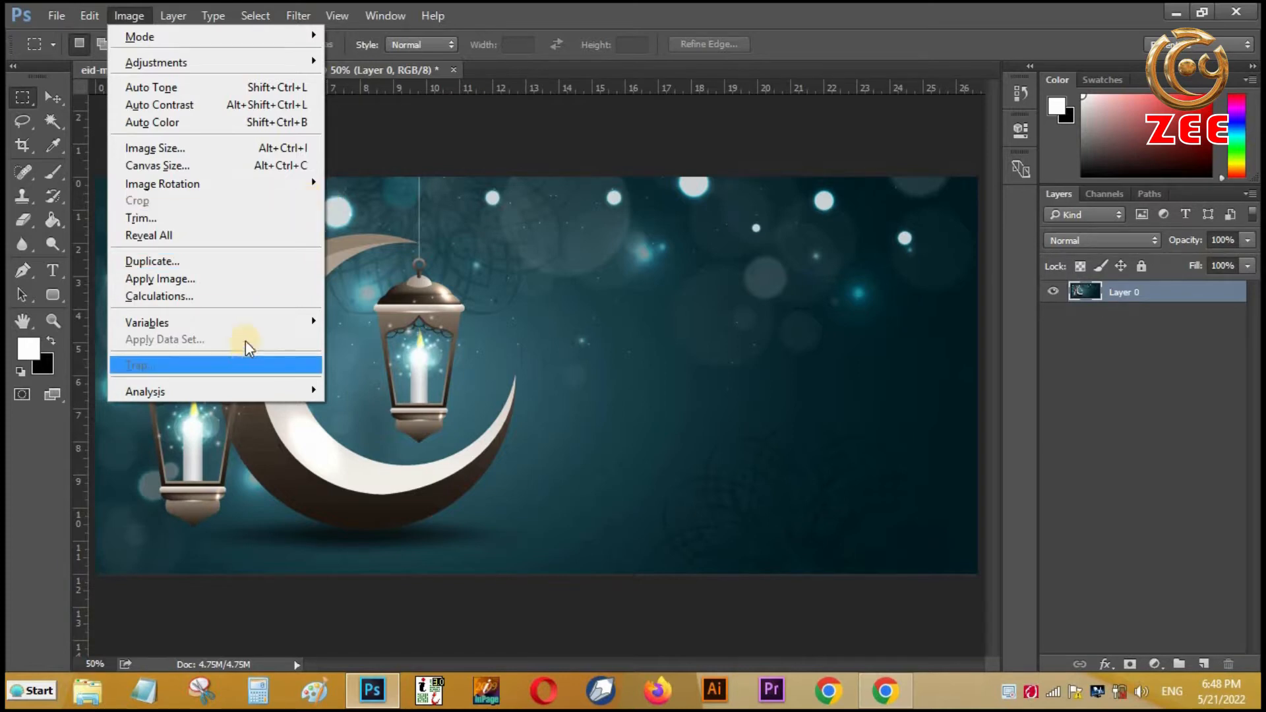
# - Trim the image based on transparent pixels, with the bottom, left and right edges enabled and the top edge excluded
pyautogui.moveTo(88, 18)
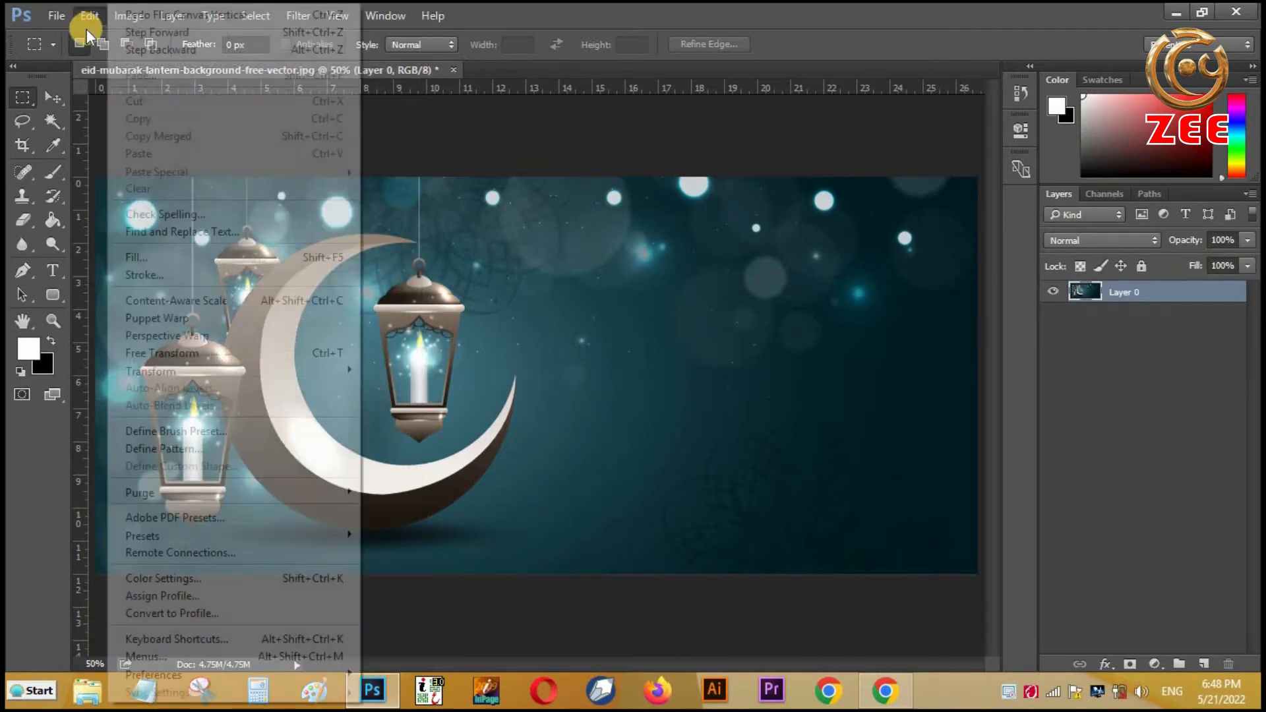
pyautogui.click(95, 11)
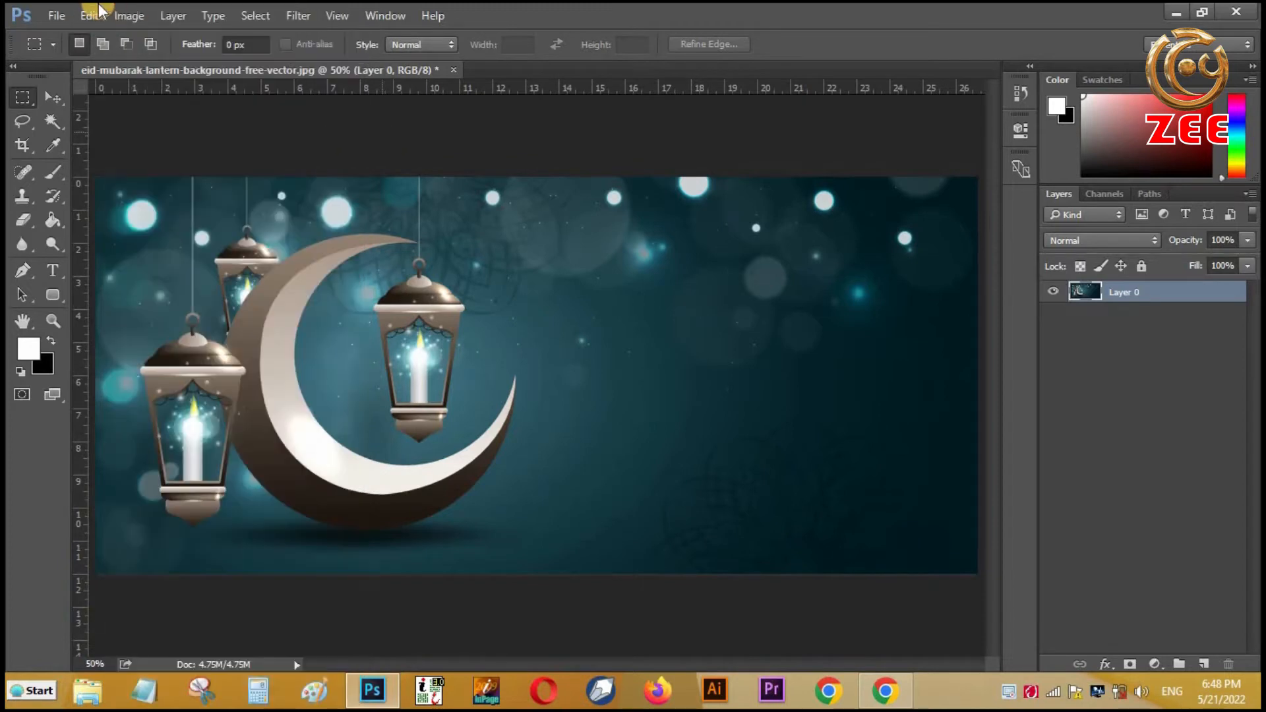
pyautogui.click(131, 19)
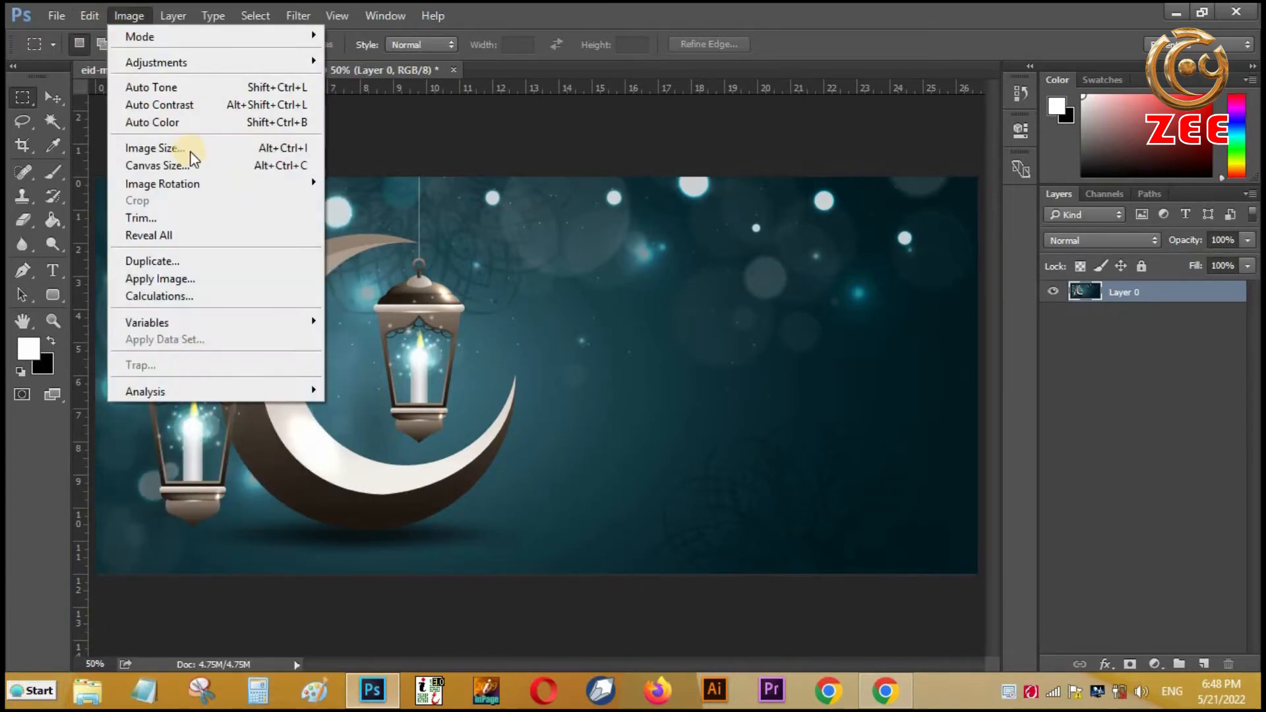
pyautogui.click(211, 212)
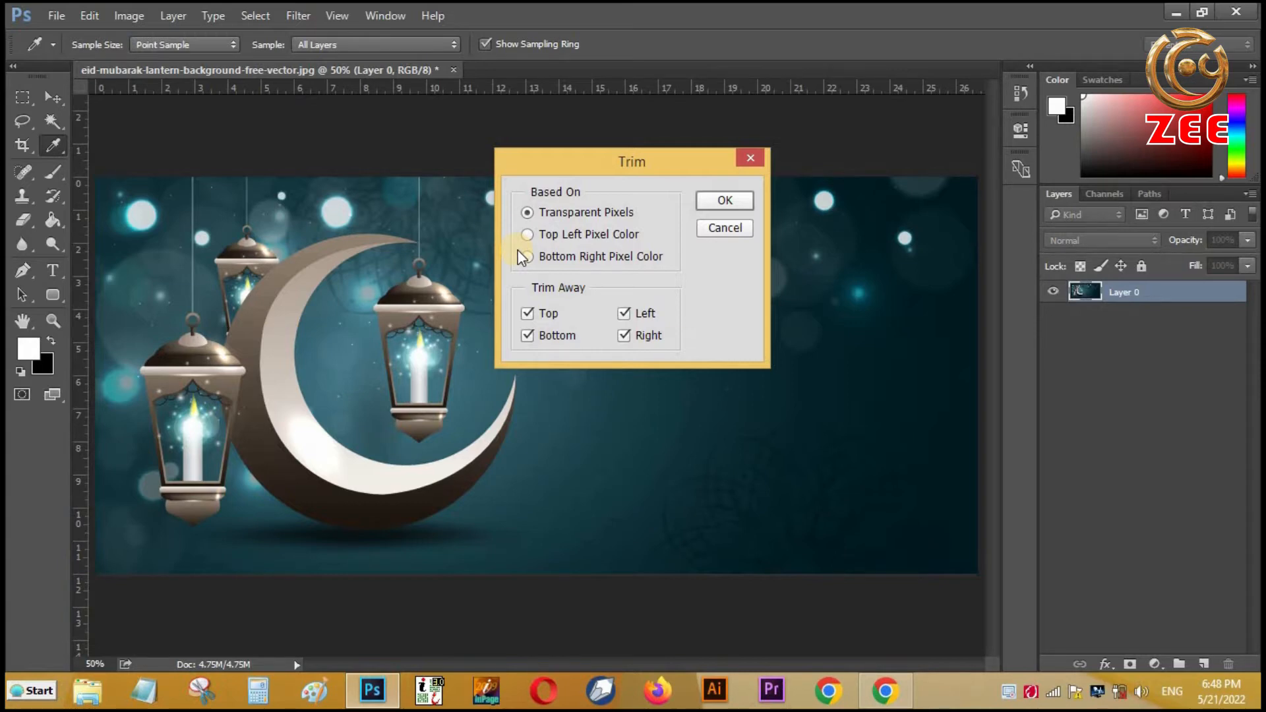
pyautogui.click(534, 313)
pyautogui.click(574, 478)
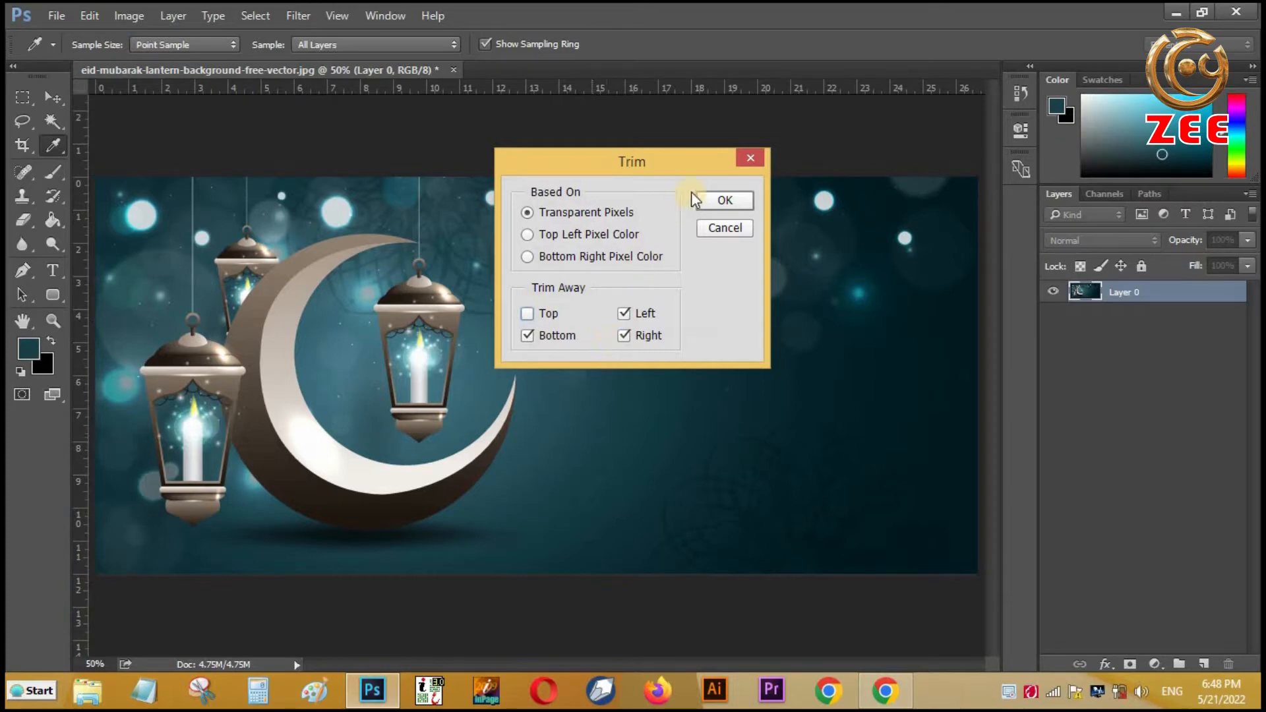
pyautogui.click(716, 202)
# - Try moving a rectangular selection of the background beside the moon up and to the left, and clear the selection
pyautogui.press('m')
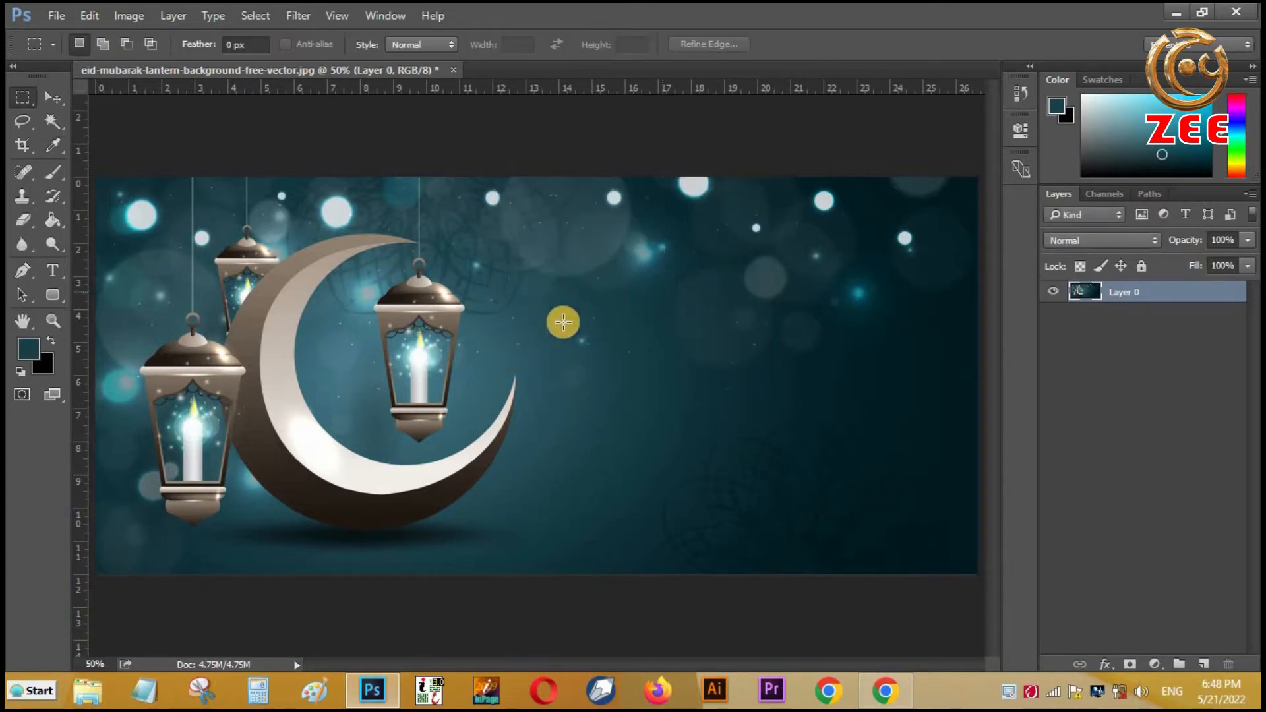
pyautogui.moveTo(605, 249); pyautogui.dragTo(915, 504)
pyautogui.press('v')
pyautogui.moveTo(806, 416); pyautogui.dragTo(752, 399)
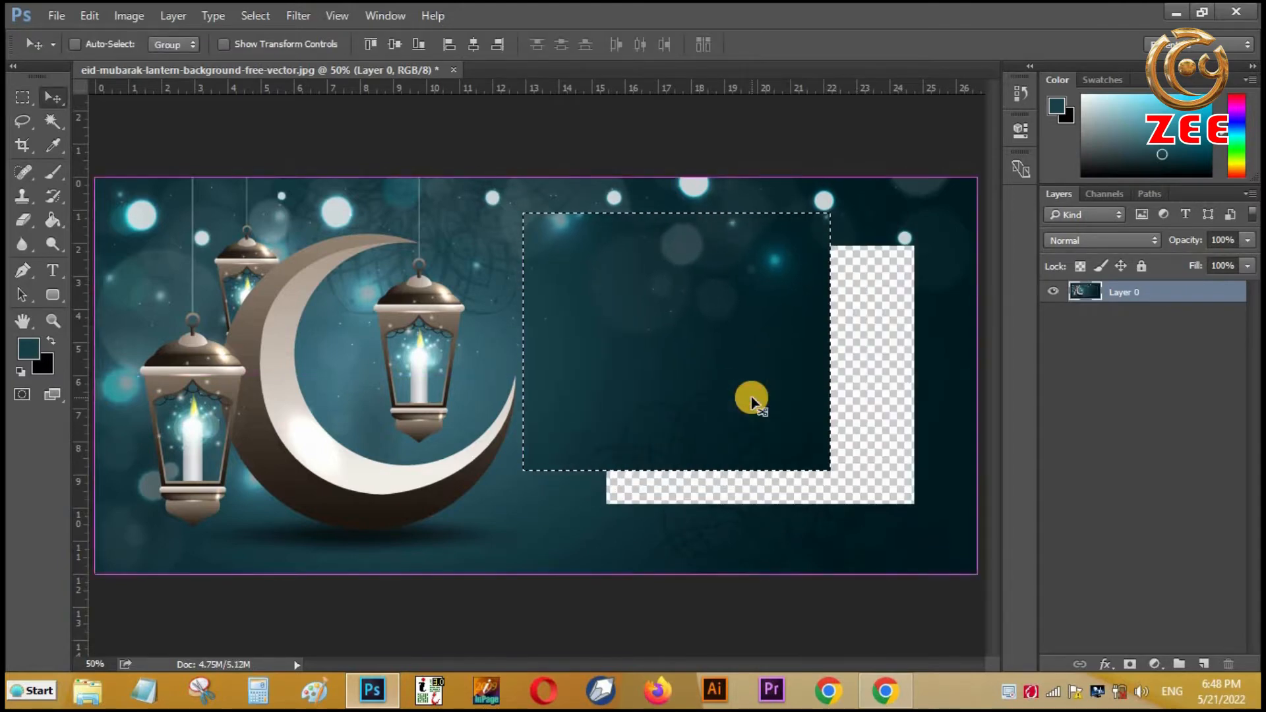
pyautogui.hotkey('ctrl', 'z')
pyautogui.hotkey('ctrl', 'd')
# - Start Apply Image on Layer 0 with Merged as the source layer and RGB as the source channel
pyautogui.click(169, 20)
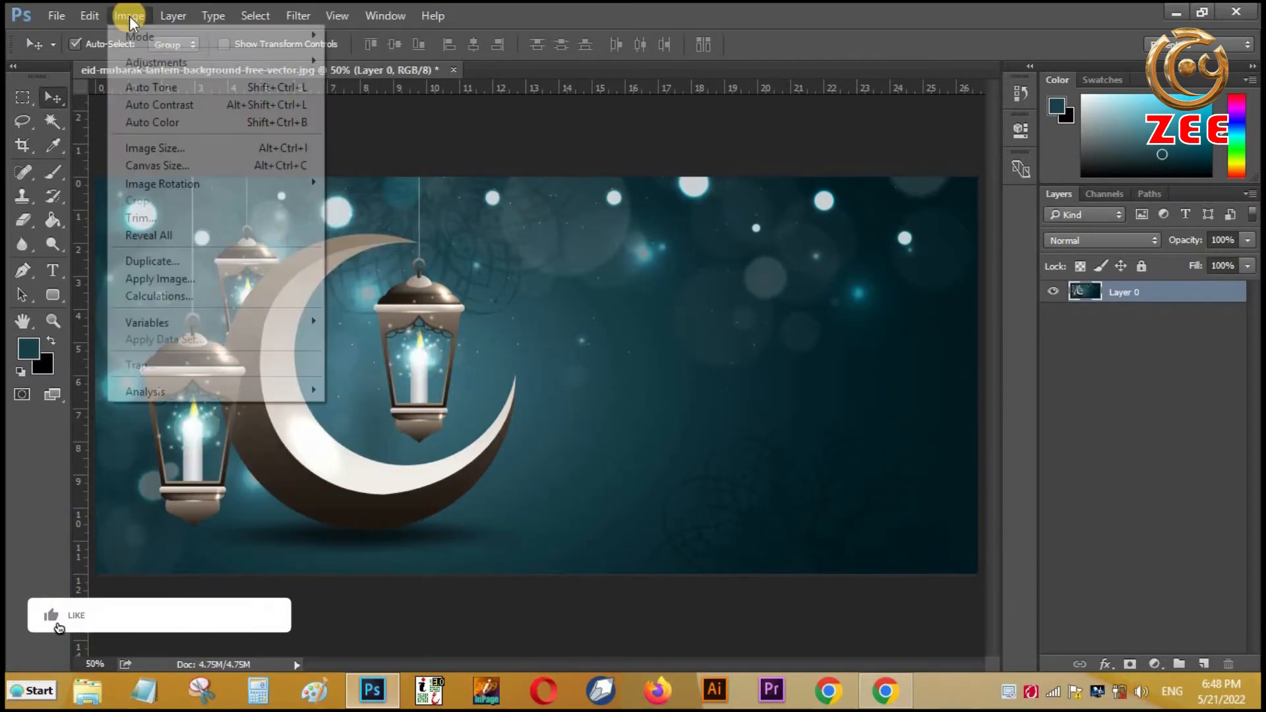
pyautogui.click(215, 277)
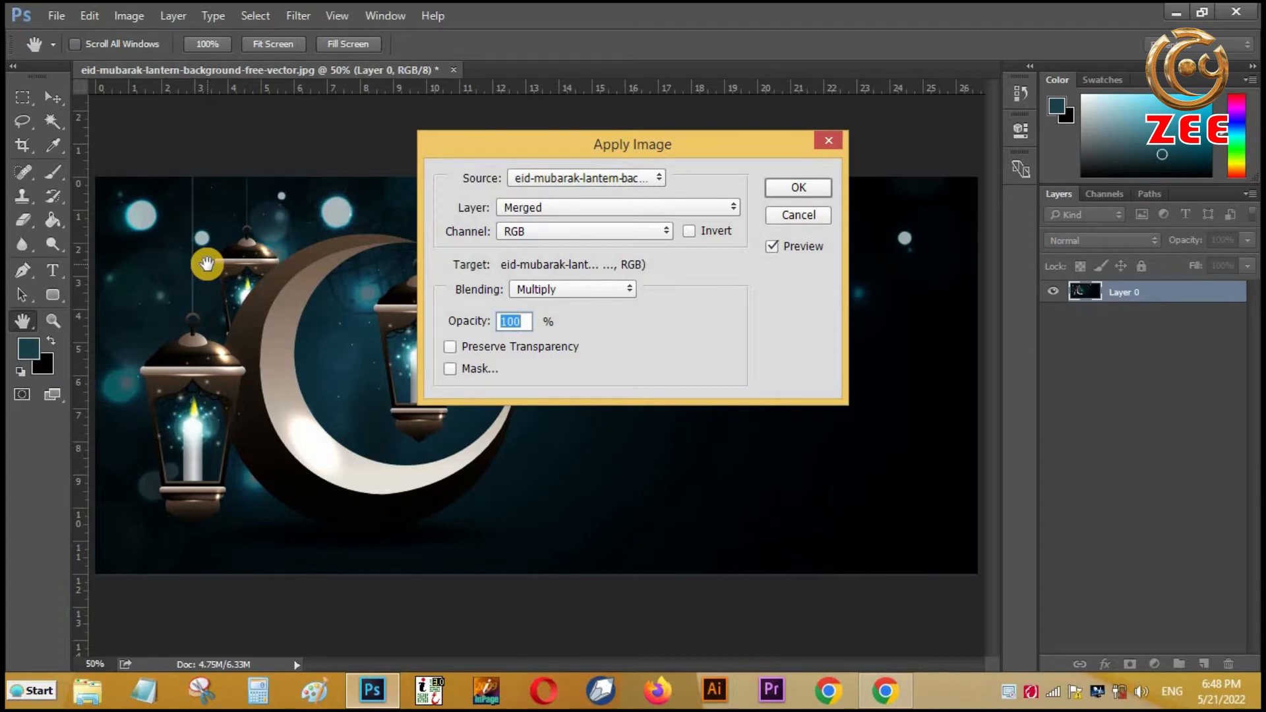
pyautogui.click(625, 208)
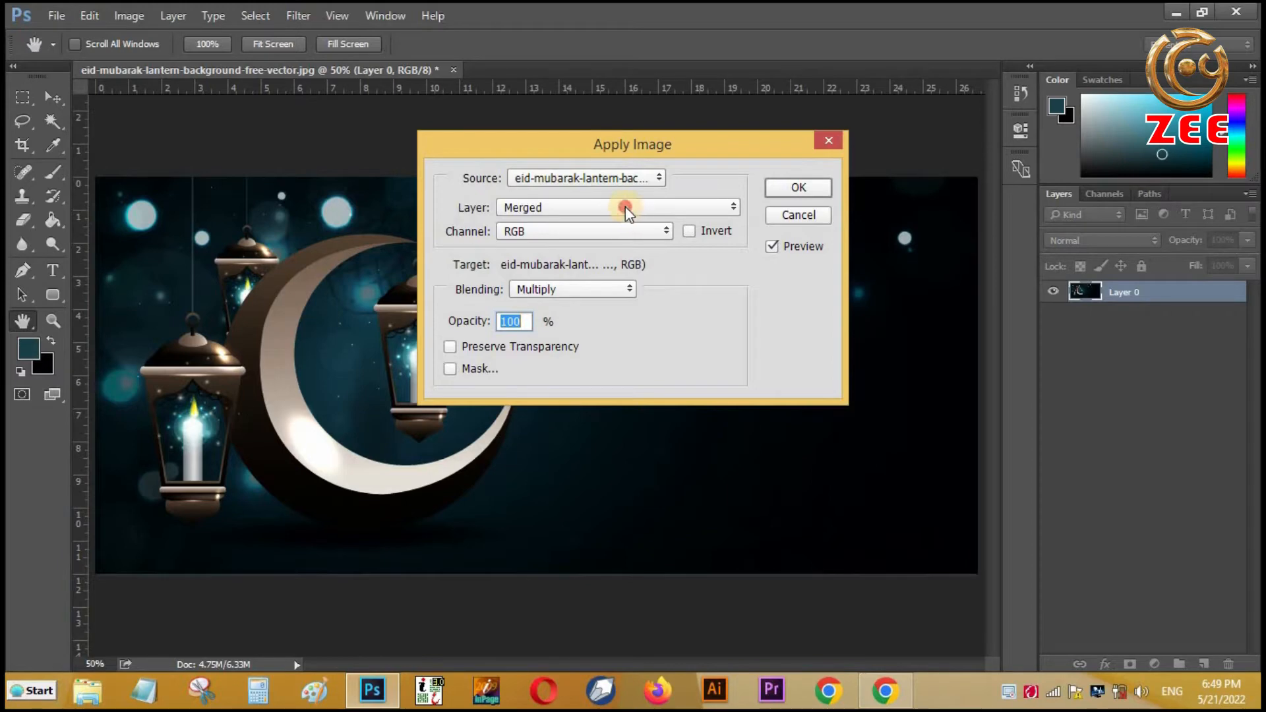
pyautogui.click(630, 220)
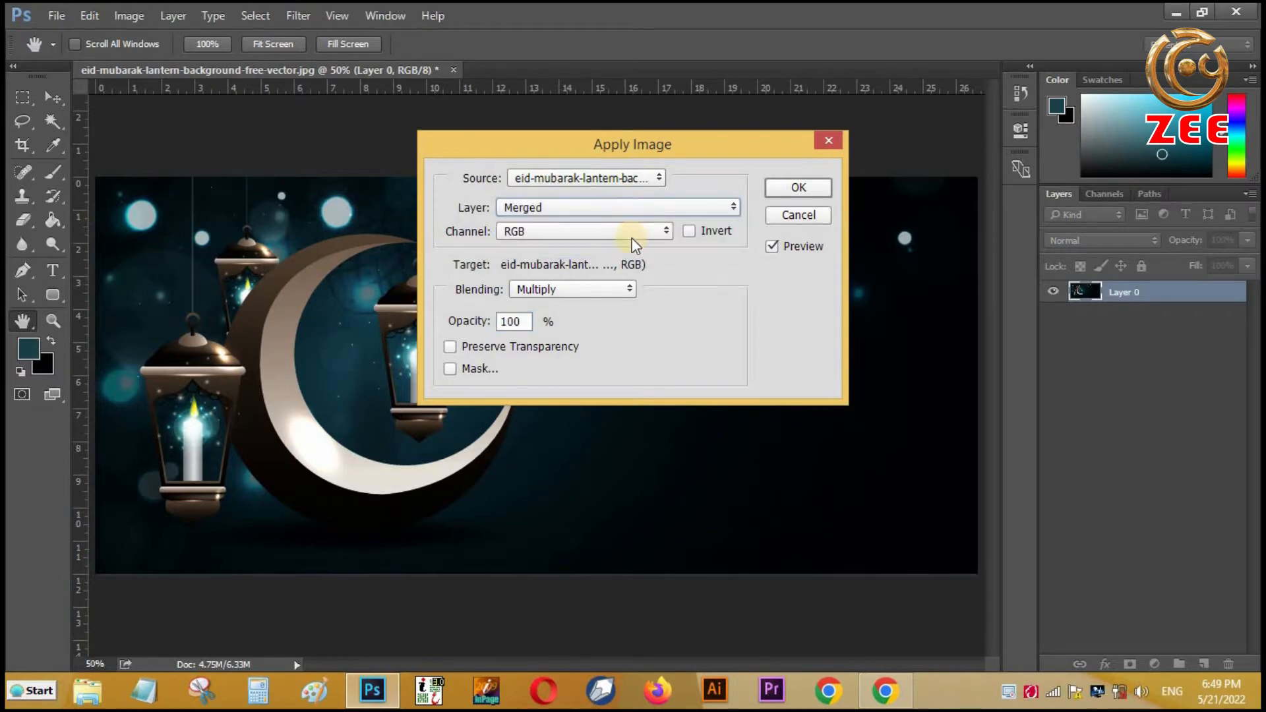
pyautogui.click(633, 230)
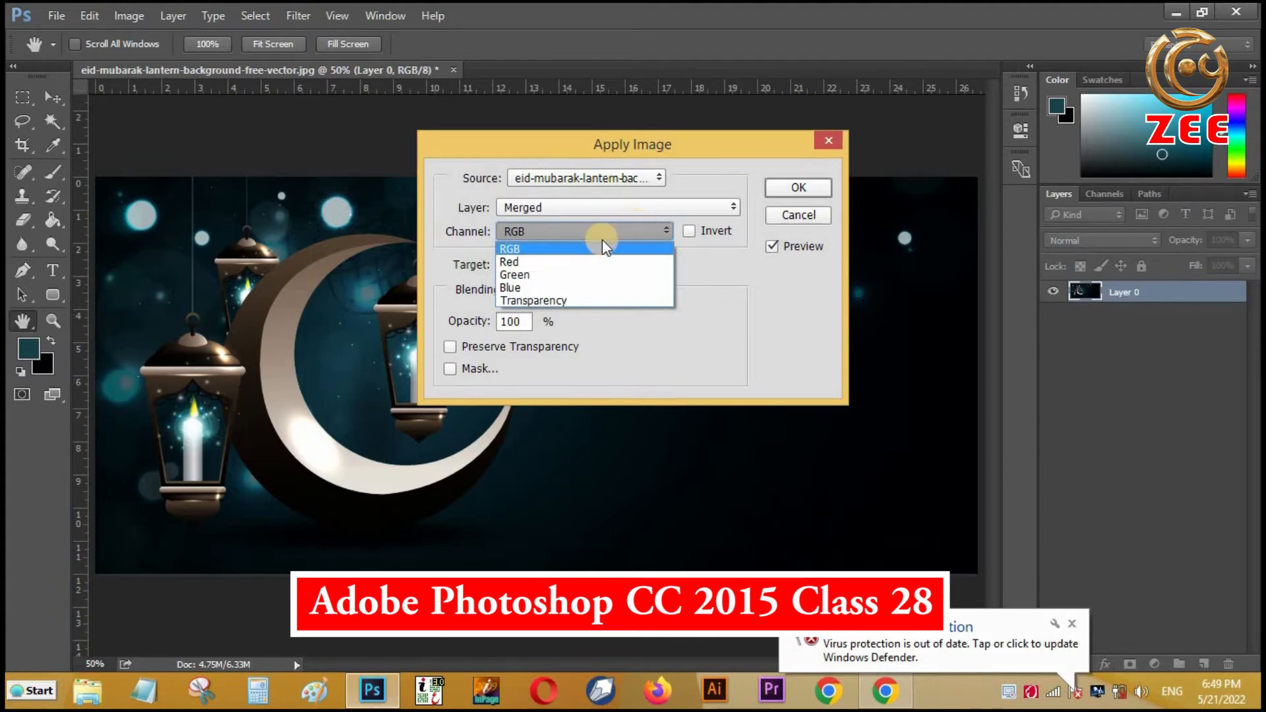
pyautogui.click(684, 228)
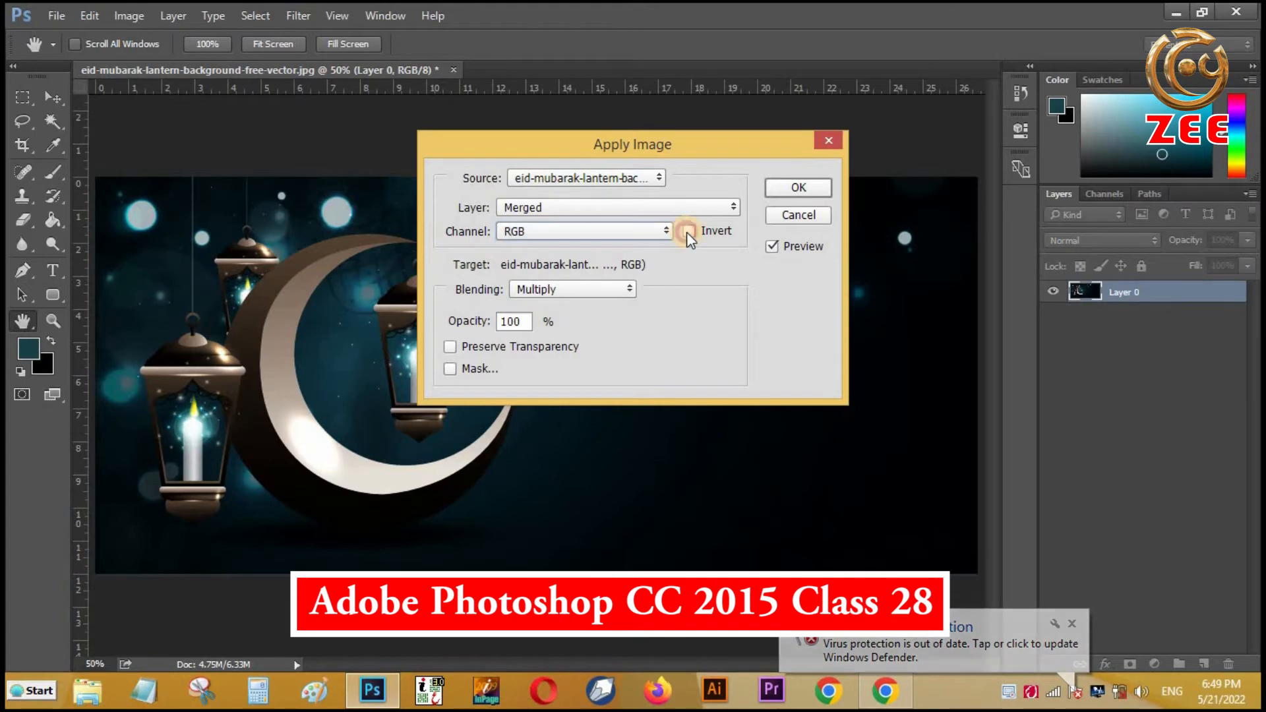
# - Preview the inverted source, turn inversion off again, and look through the available blending modes
pyautogui.click(686, 232)
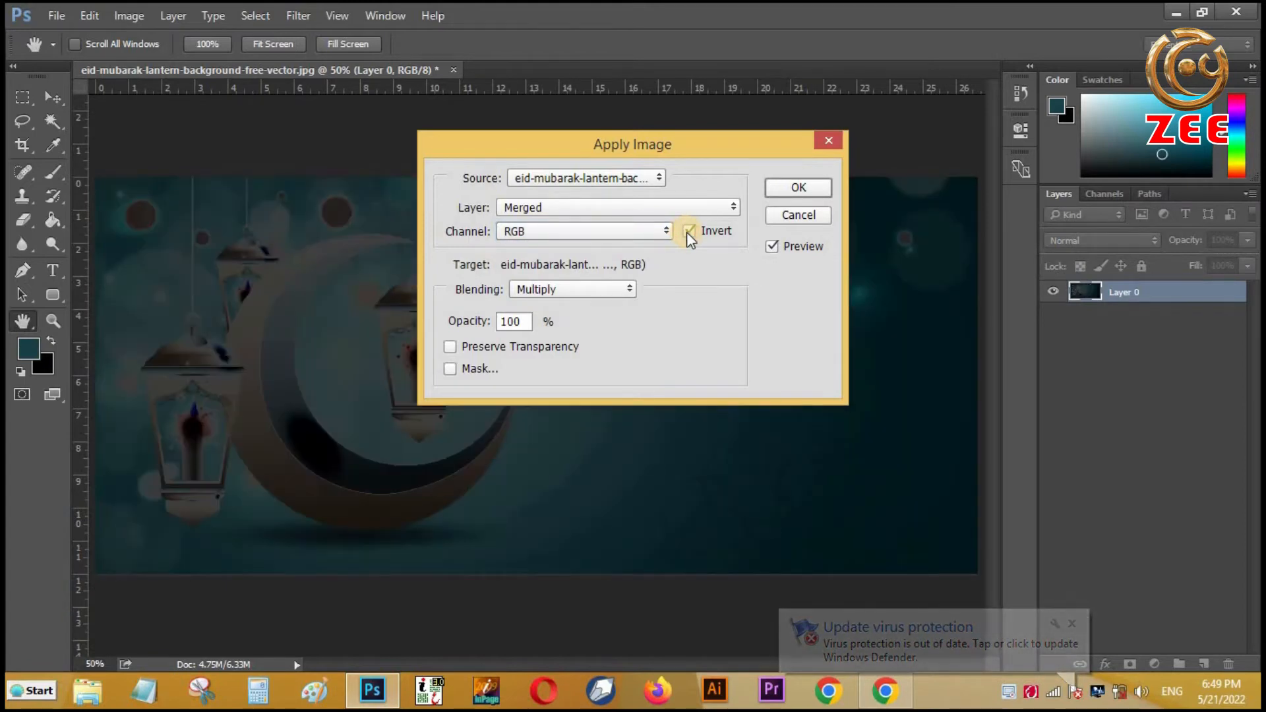
pyautogui.click(686, 233)
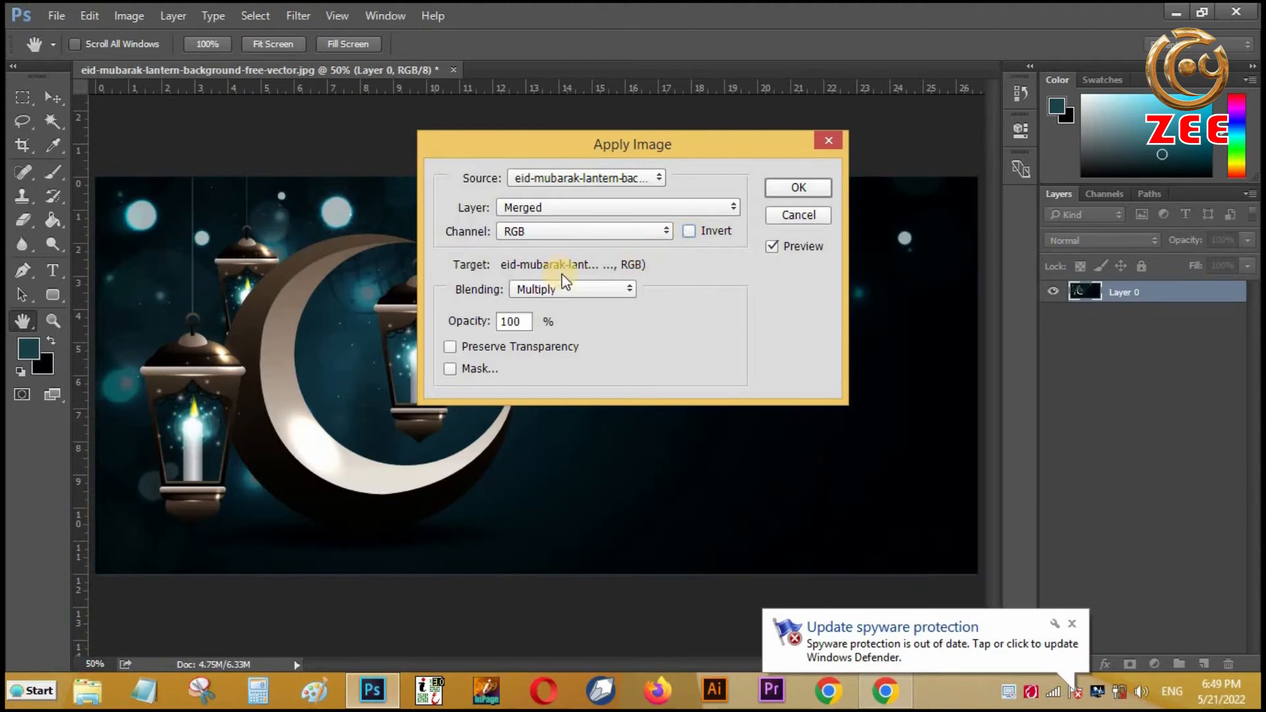
pyautogui.moveTo(594, 135); pyautogui.dragTo(663, 111)
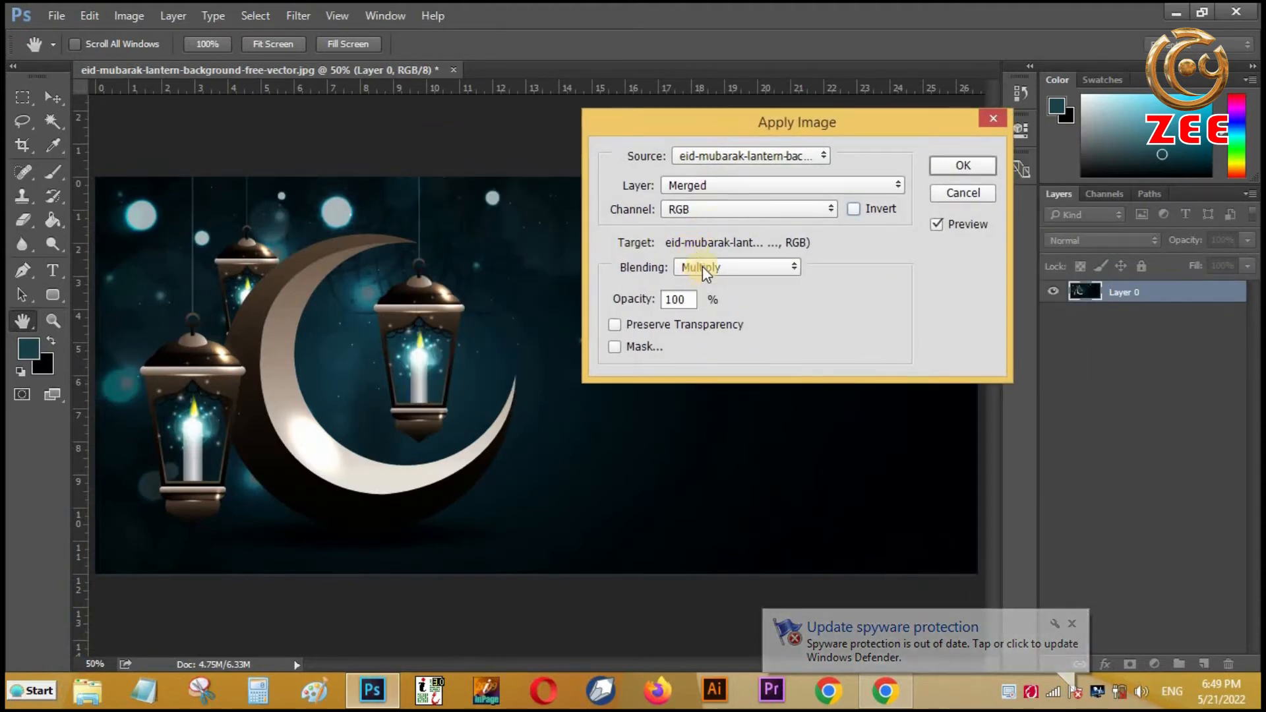
pyautogui.click(752, 268)
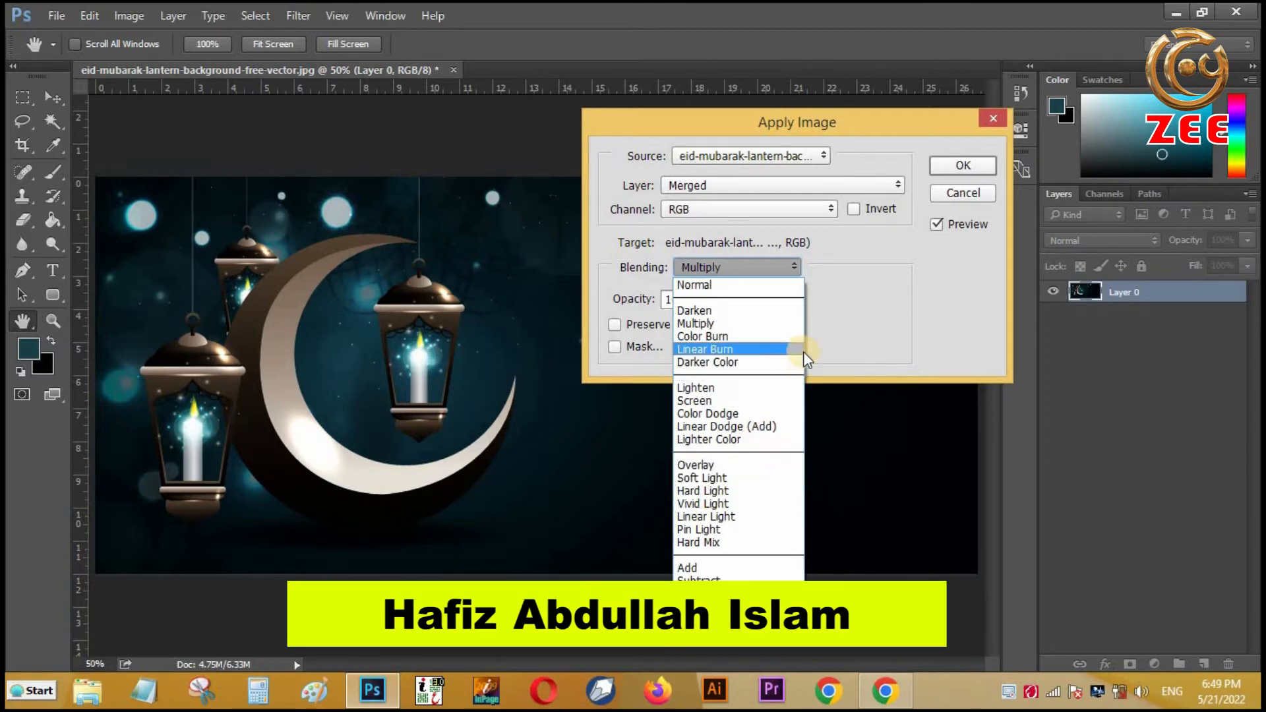
pyautogui.click(730, 266)
# - Try different Apply Image opacities and apply the picture to itself with Multiply blending at 50% opacity
pyautogui.doubleClick(676, 300)
pyautogui.write('90')
pyautogui.press('BackSpace')
pyautogui.press('BackSpace')
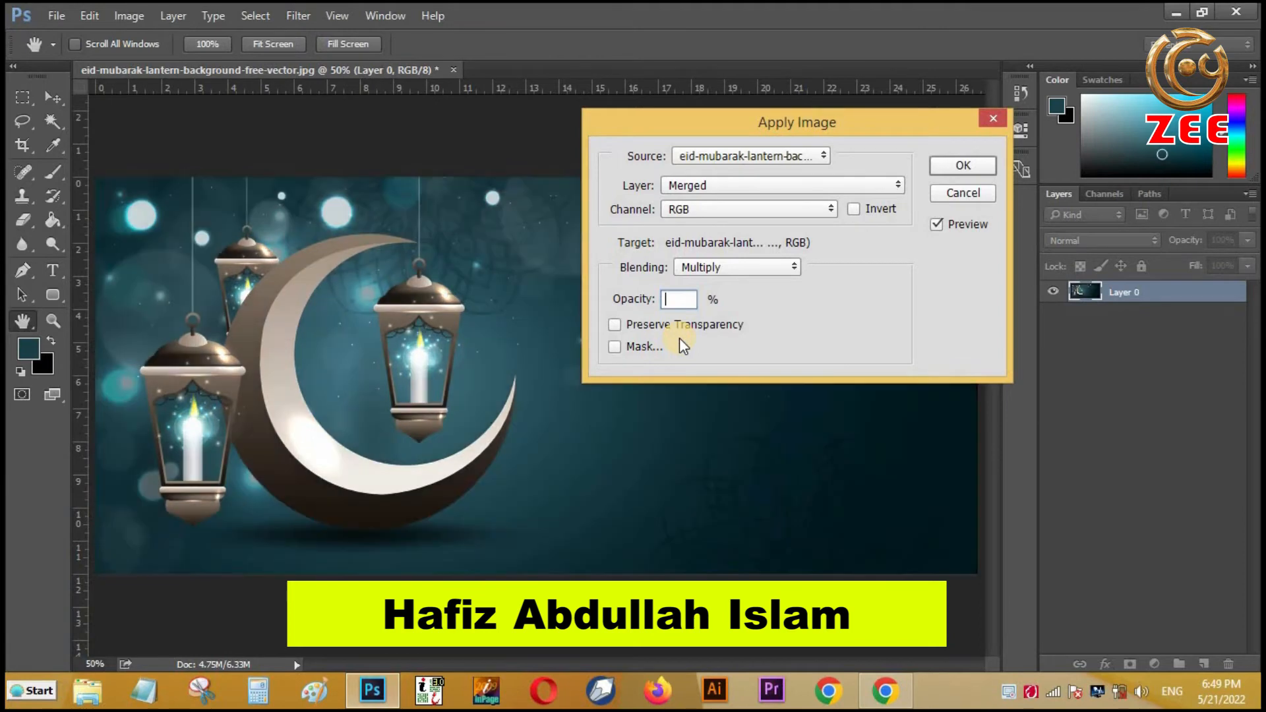
pyautogui.write('10')
pyautogui.press('BackSpace')
pyautogui.press('BackSpace')
pyautogui.write('50')
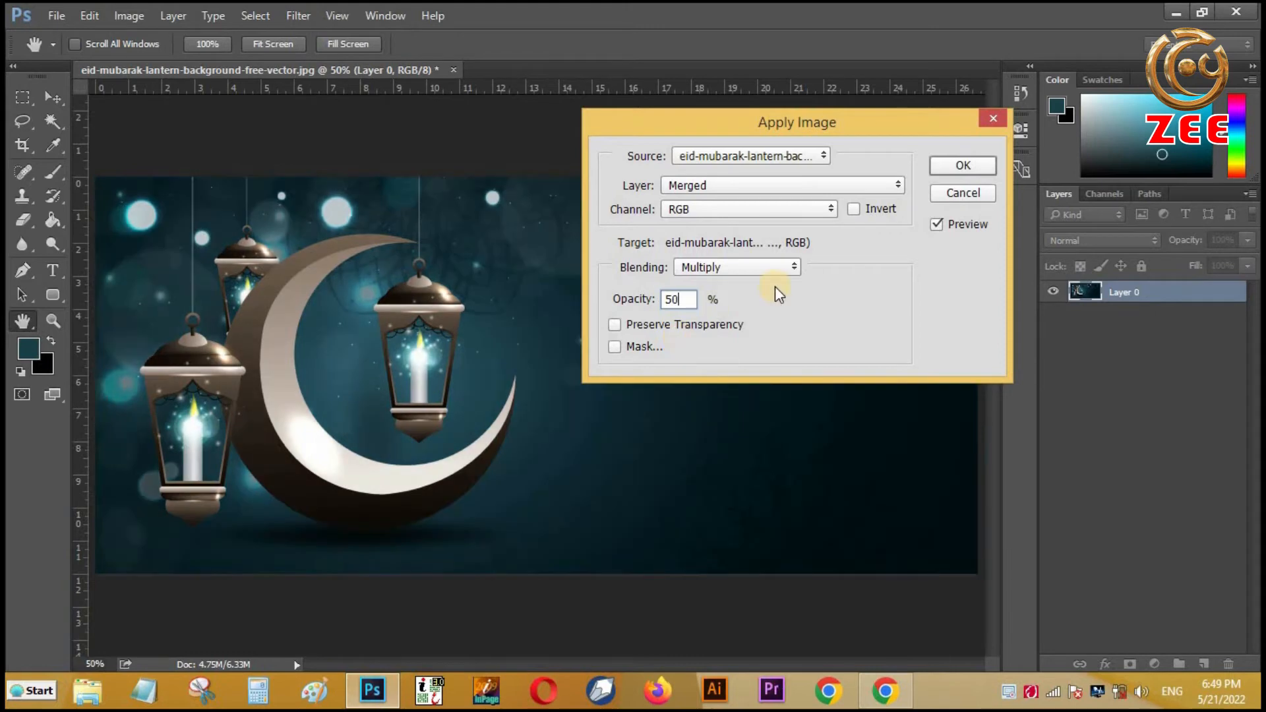
pyautogui.click(726, 164)
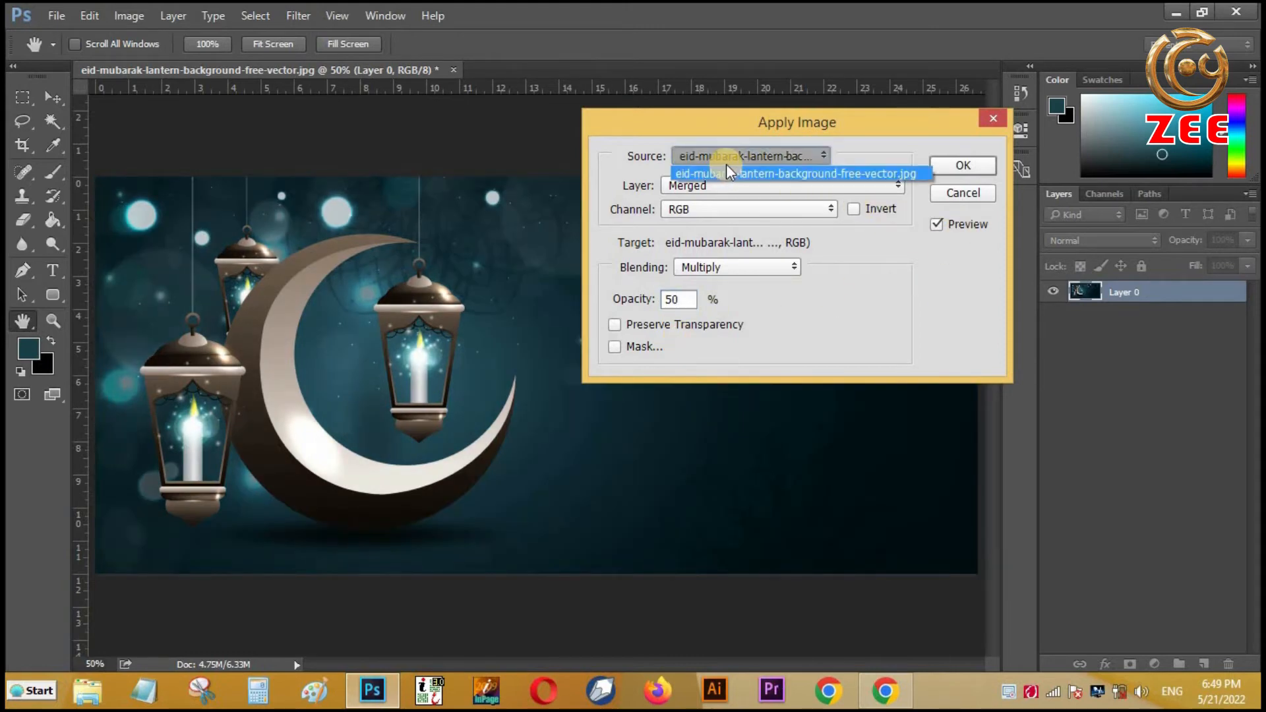
pyautogui.click(726, 166)
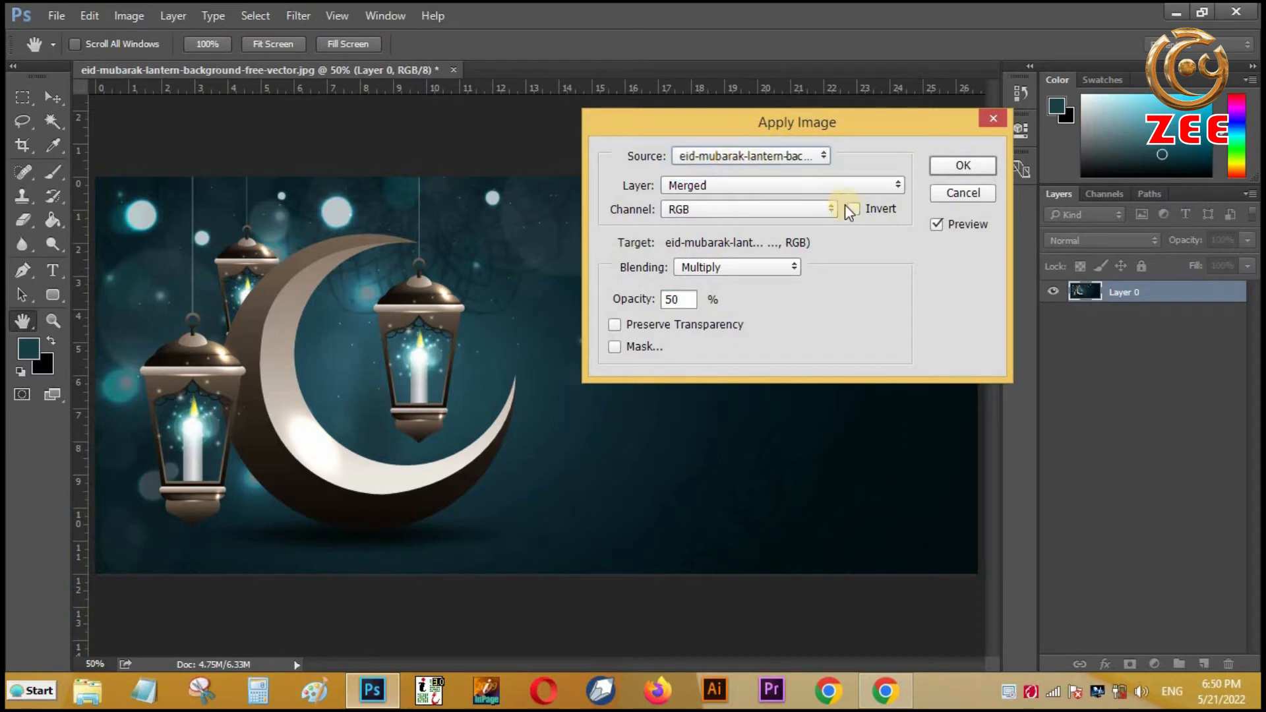
pyautogui.press('Return')
pyautogui.press('v')
pyautogui.click(126, 14)
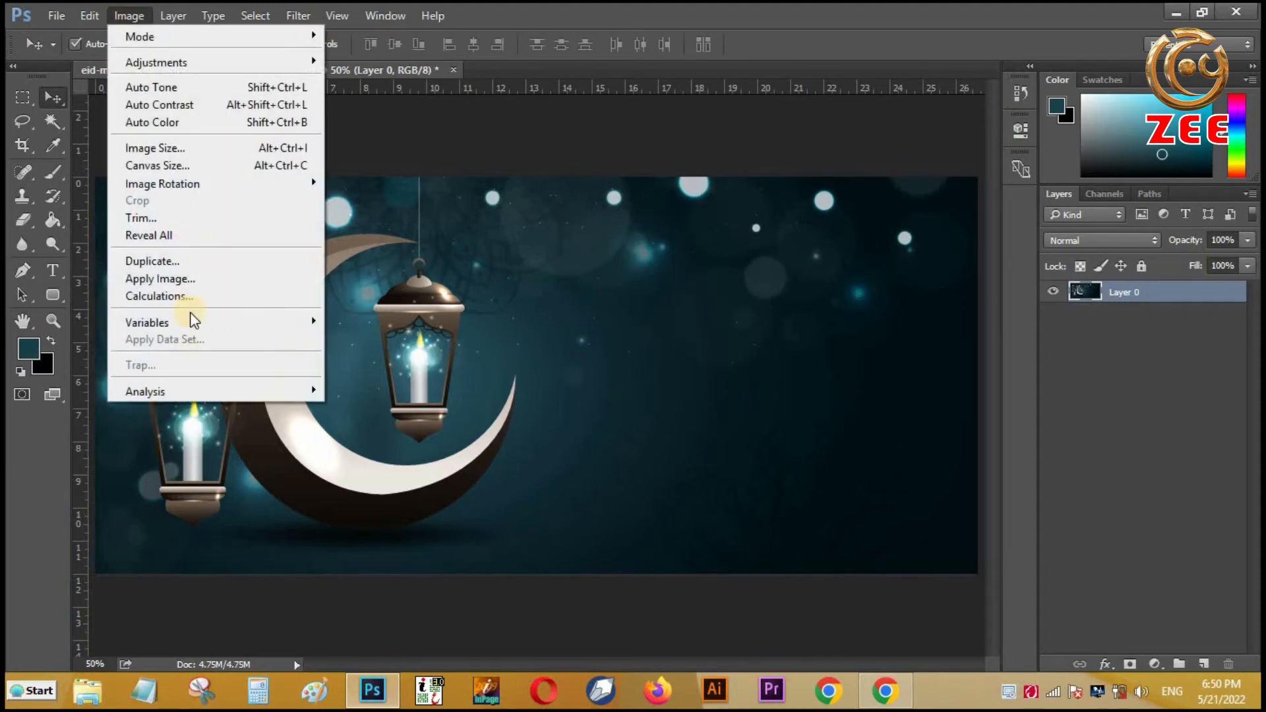
pyautogui.click(207, 264)
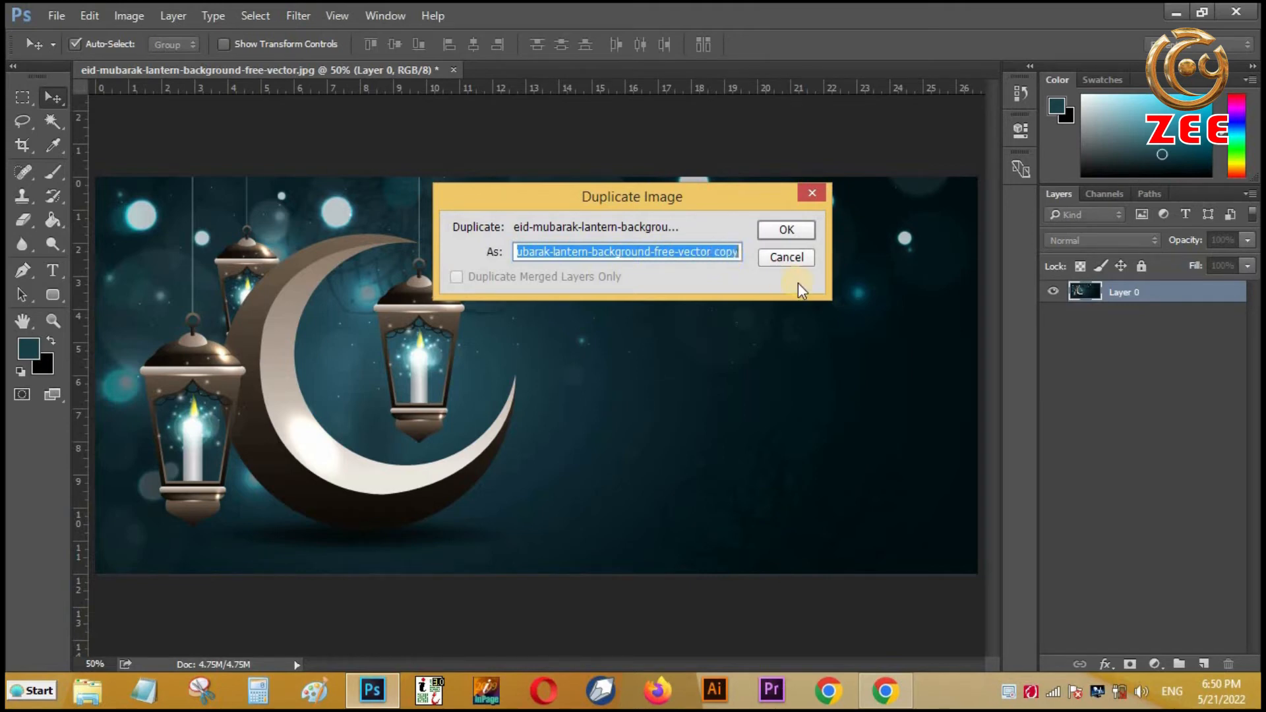
pyautogui.click(796, 258)
# - Create a new blank document and return to the lantern image document
pyautogui.hotkey('ctrl', 'n')
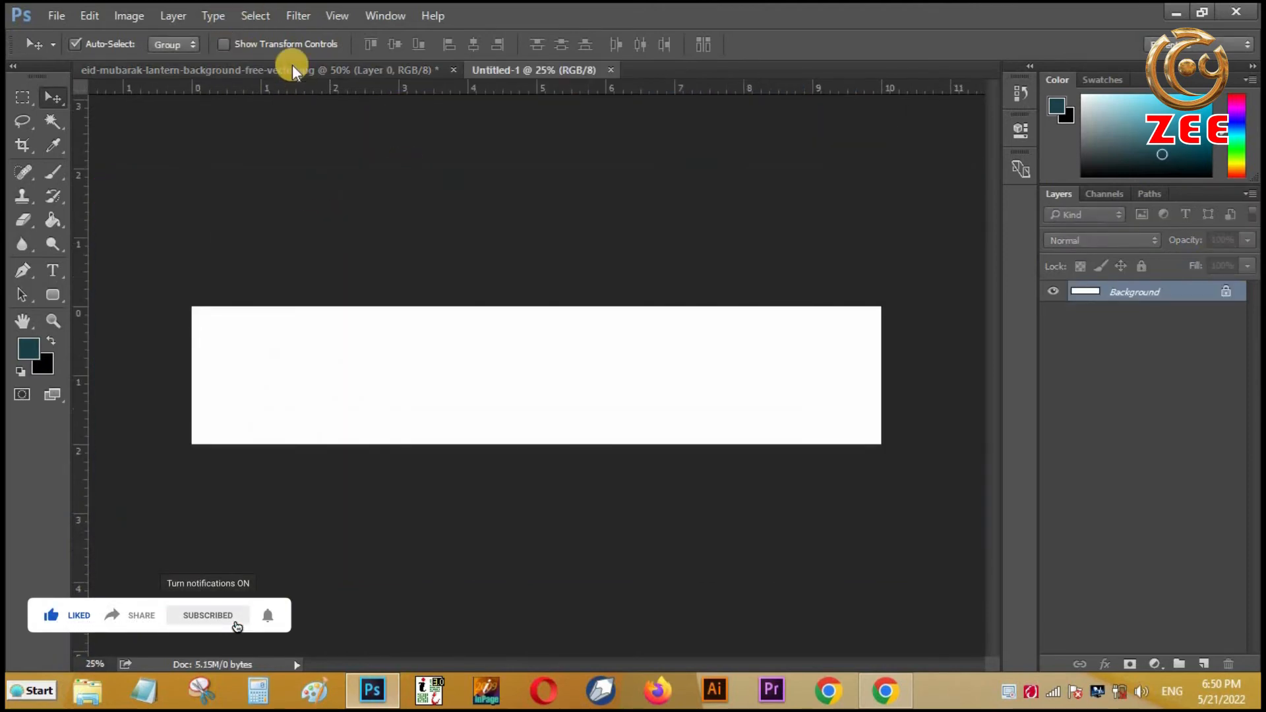
pyautogui.click(294, 71)
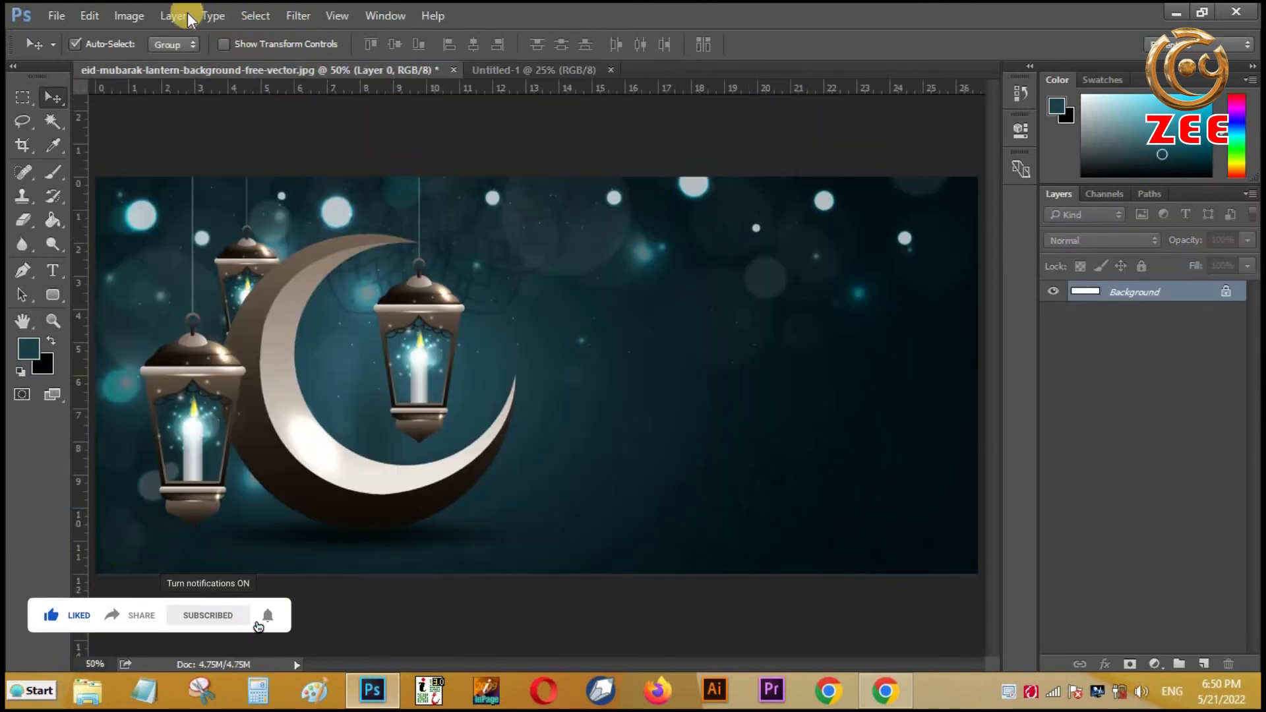
# - Duplicate the lantern image as a separate document and close the copy without saving
pyautogui.click(126, 13)
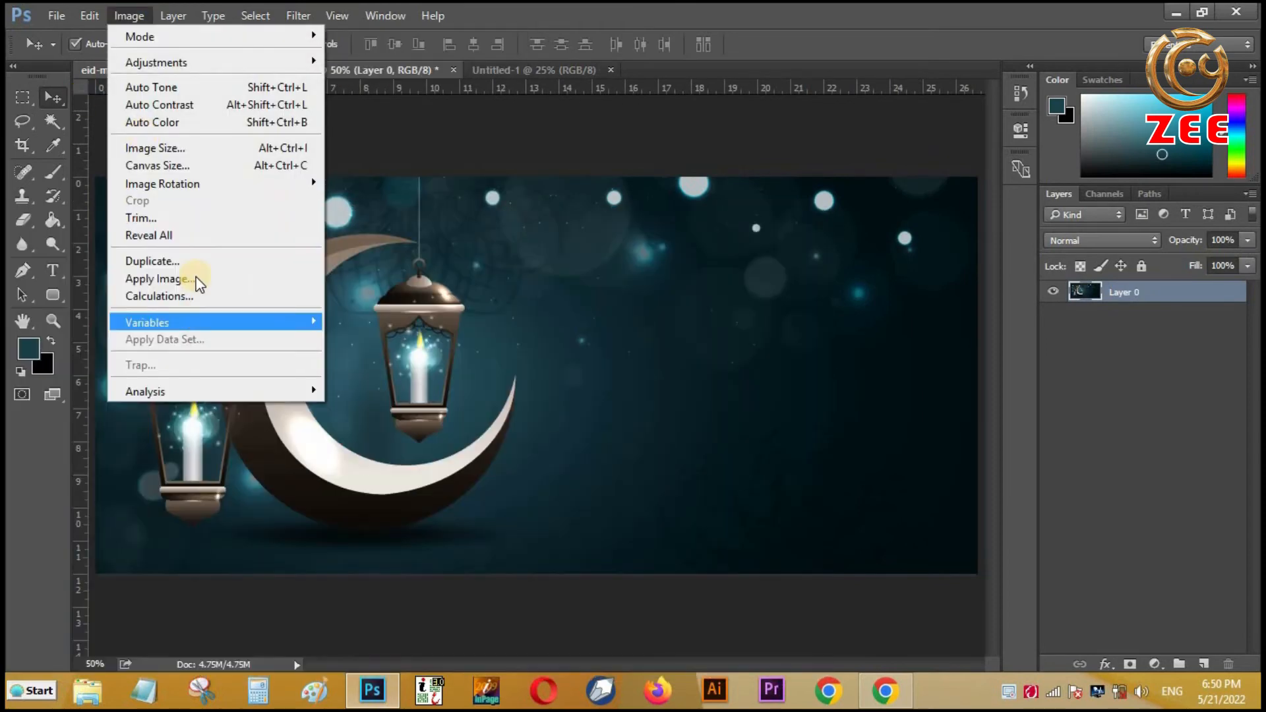
pyautogui.click(196, 267)
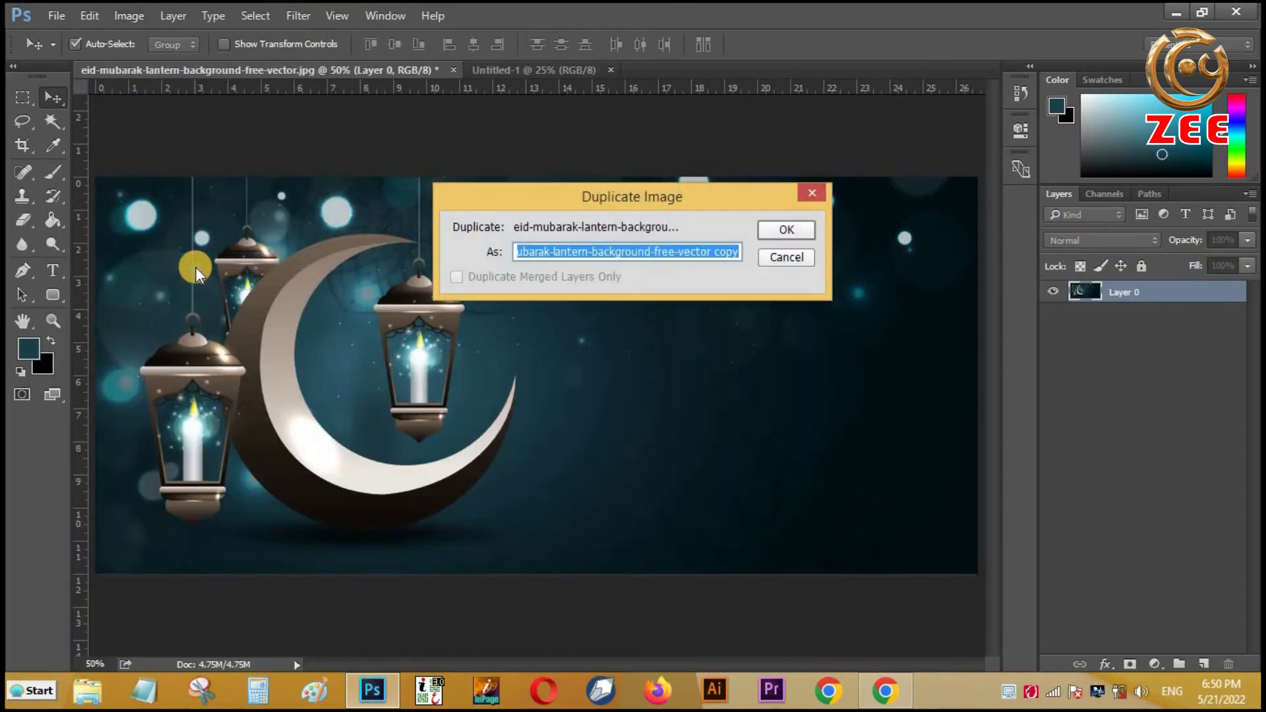
pyautogui.click(777, 238)
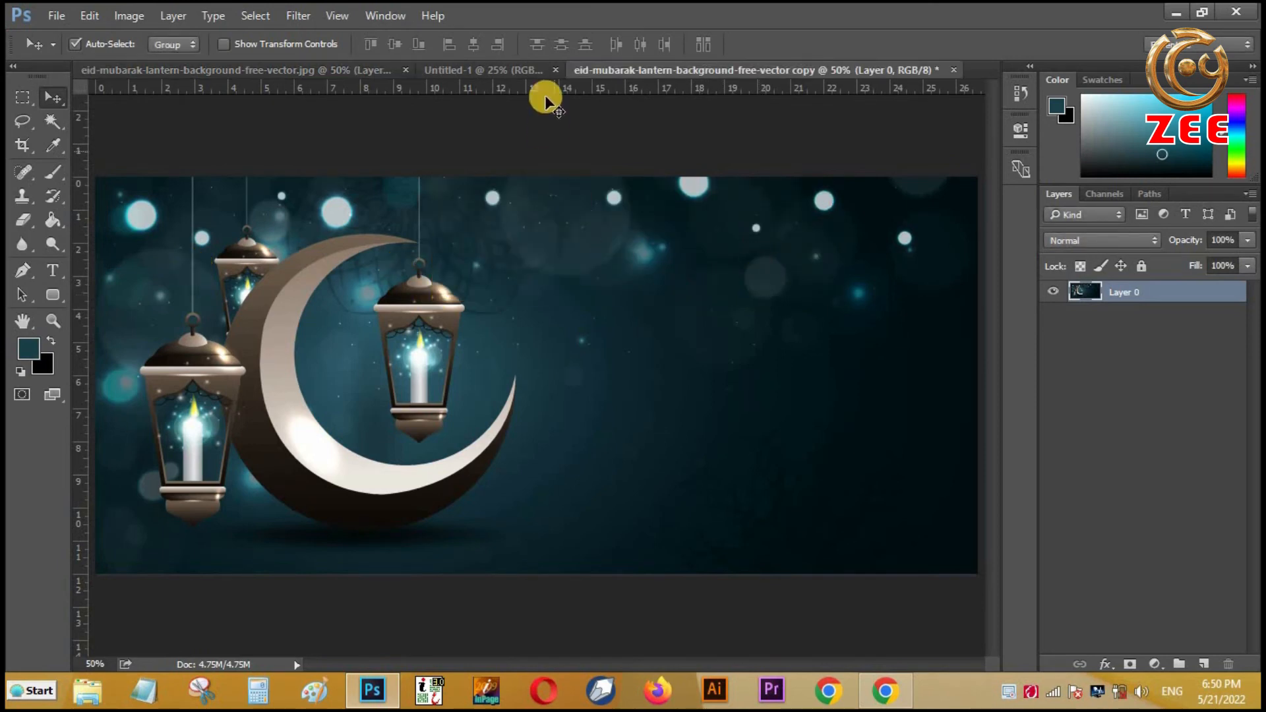
pyautogui.click(527, 62)
pyautogui.click(627, 70)
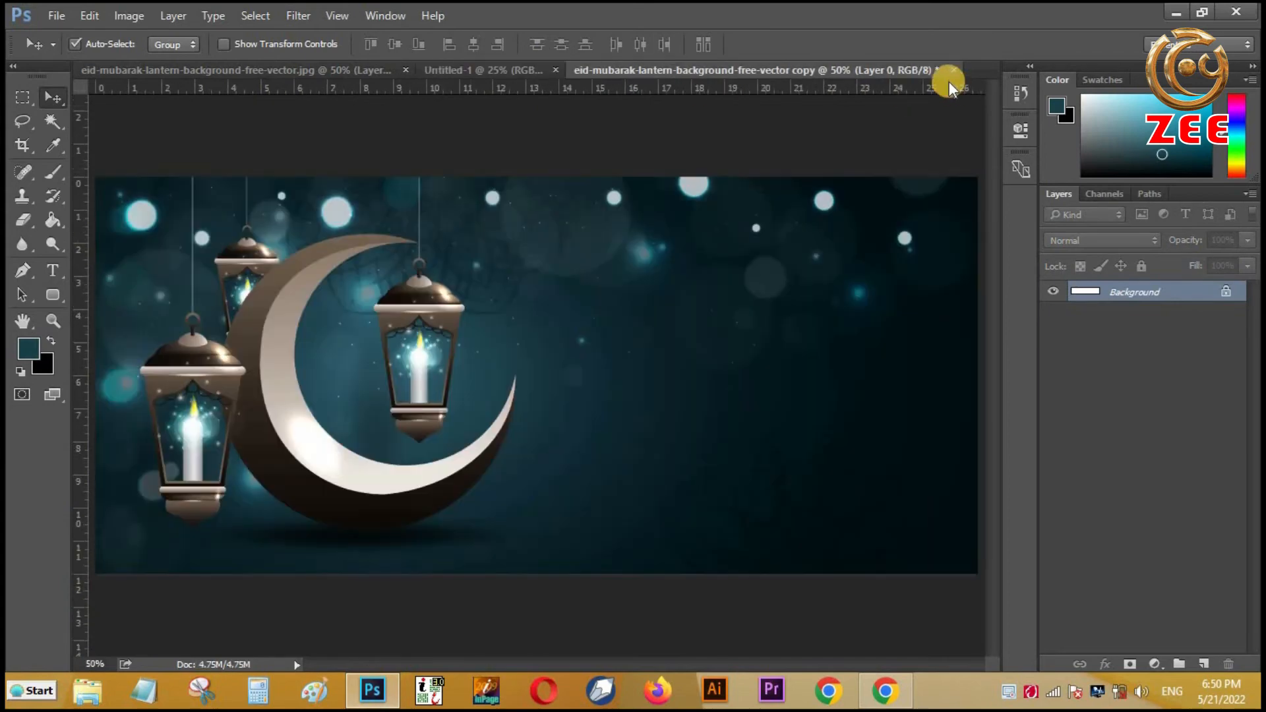
pyautogui.click(955, 71)
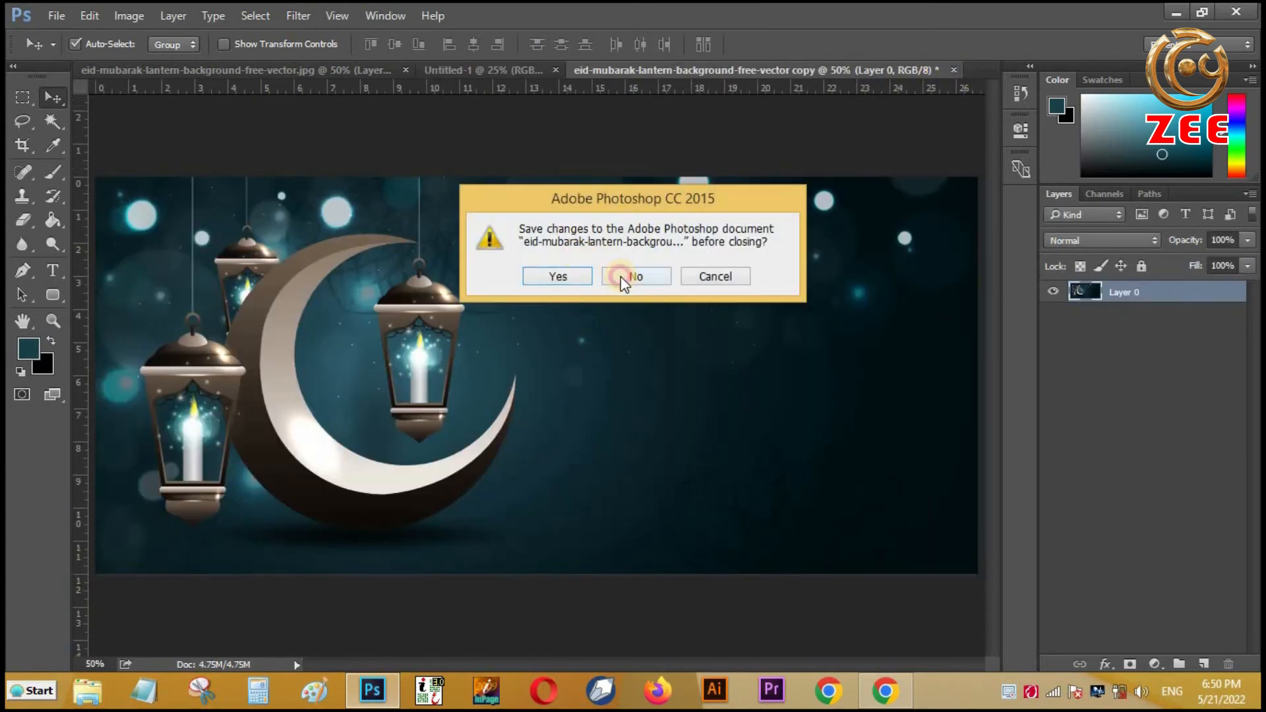
pyautogui.click(623, 276)
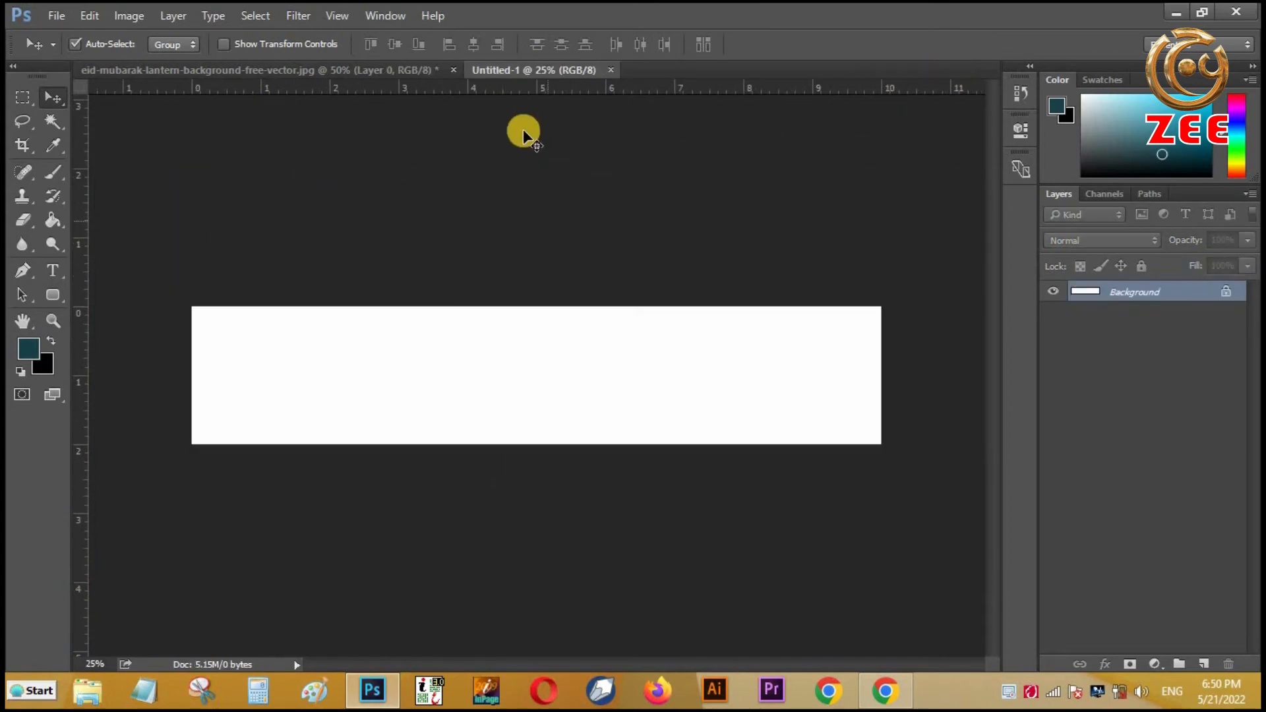
# - Duplicate Layer 0 of the lantern image into the Untitled-1 document
pyautogui.click(339, 63)
pyautogui.click(1180, 293)
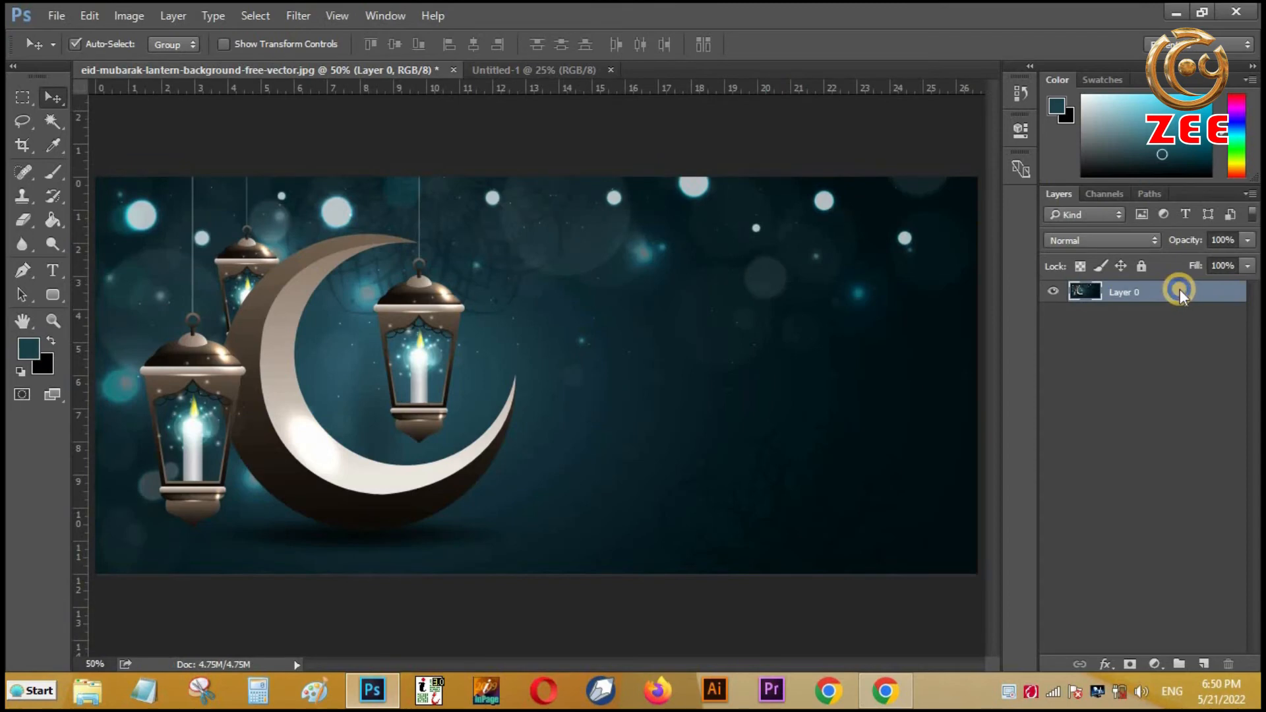
pyautogui.rightClick(1181, 292)
pyautogui.click(970, 188)
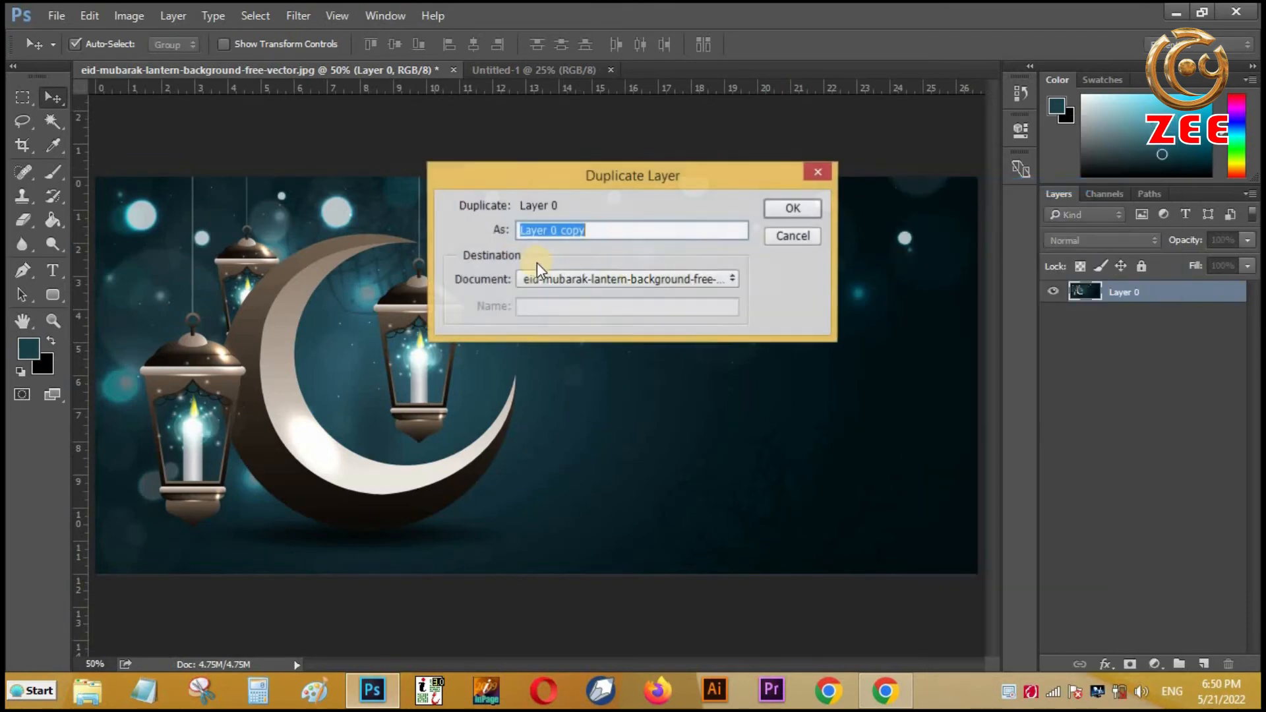
pyautogui.click(561, 275)
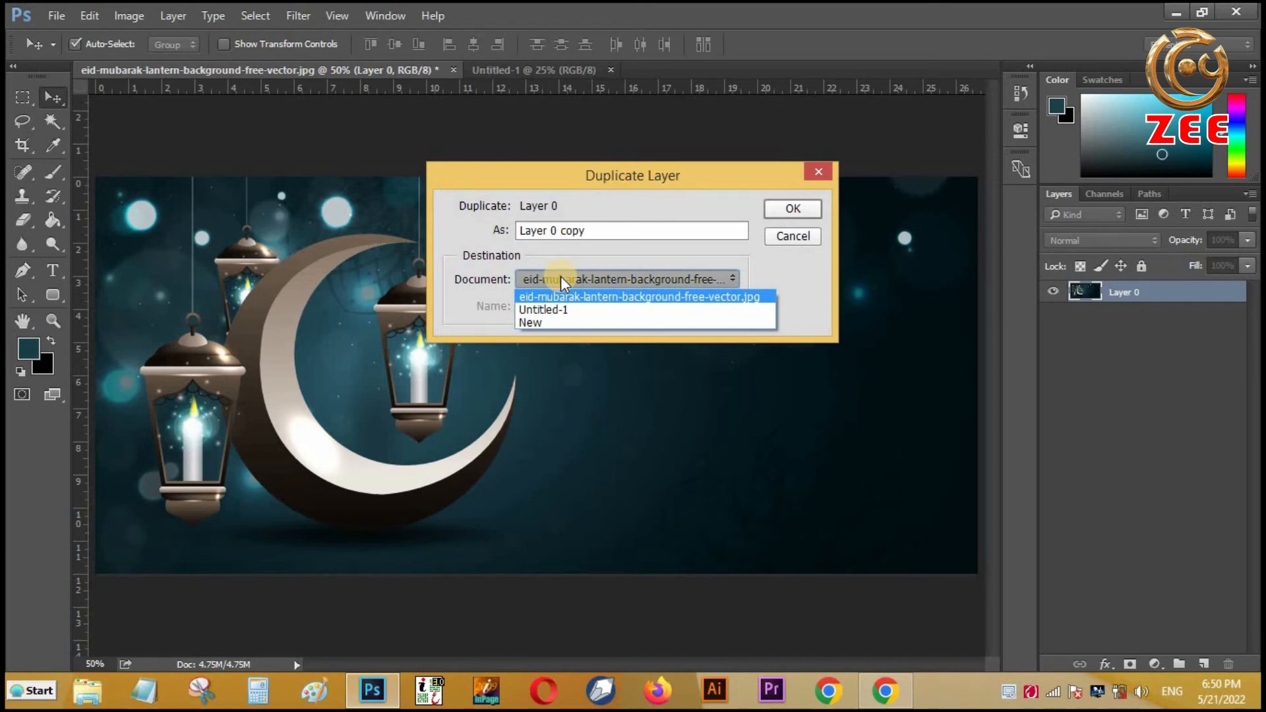
pyautogui.click(554, 310)
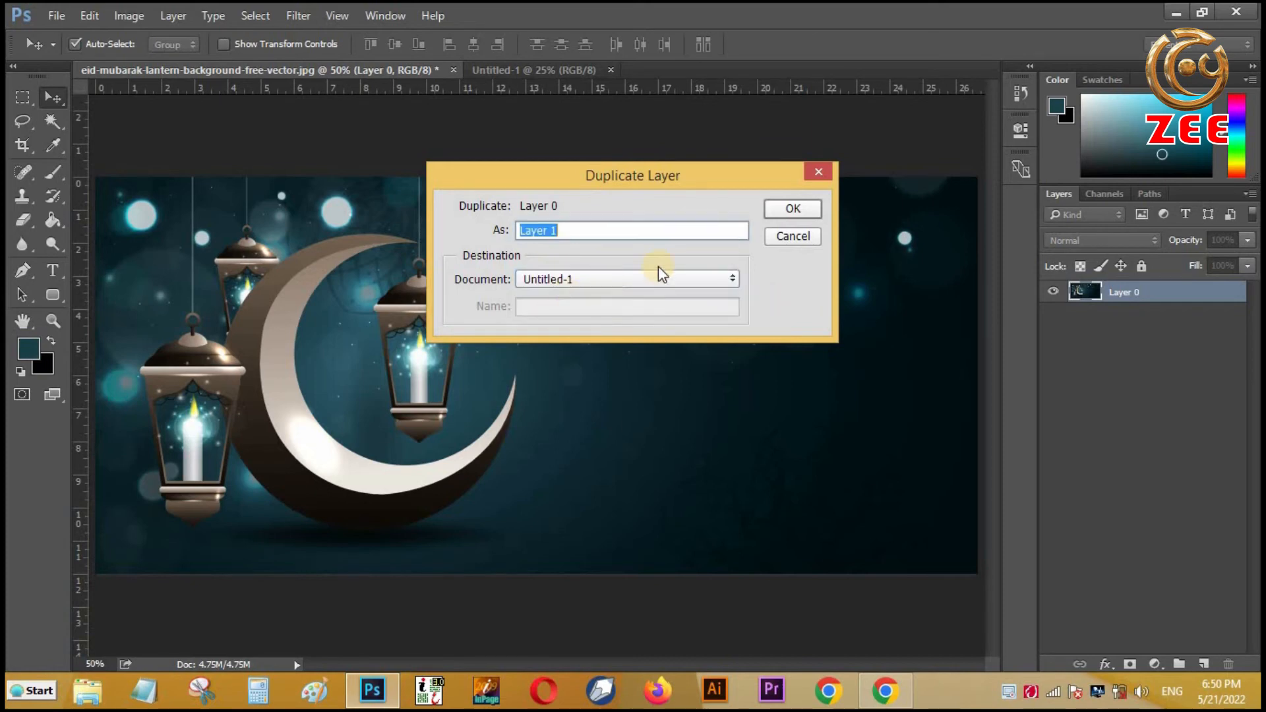
pyautogui.click(783, 206)
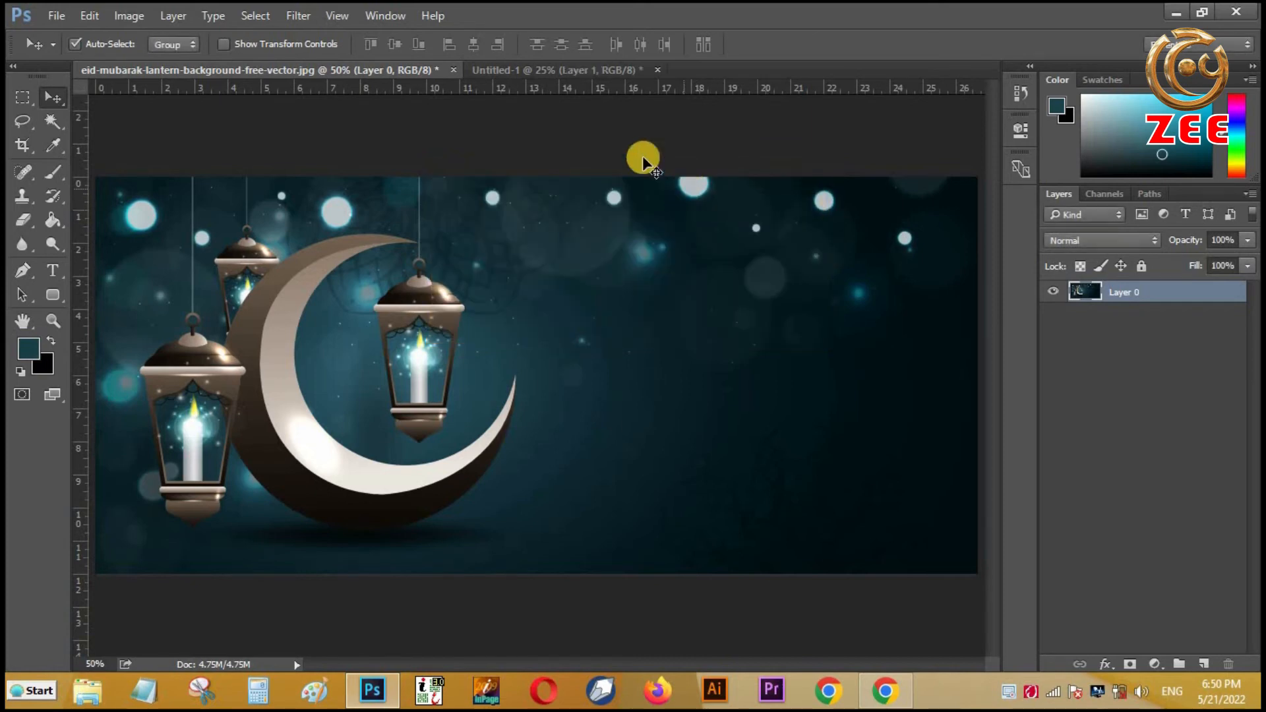
# - In Untitled-1, free-transform the lantern layer to fill the canvas, with 156.25% width and 69.44% height
pyautogui.click(565, 70)
pyautogui.press('ctrl')
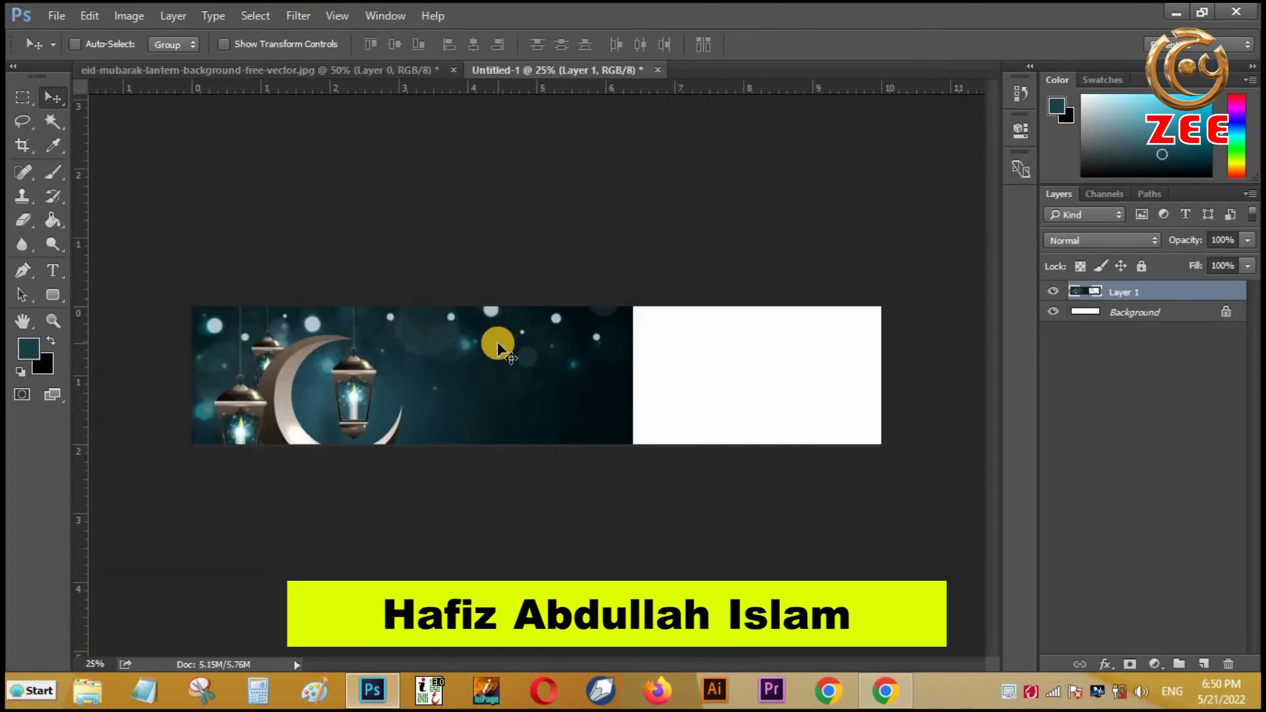
pyautogui.hotkey('ctrl', 't')
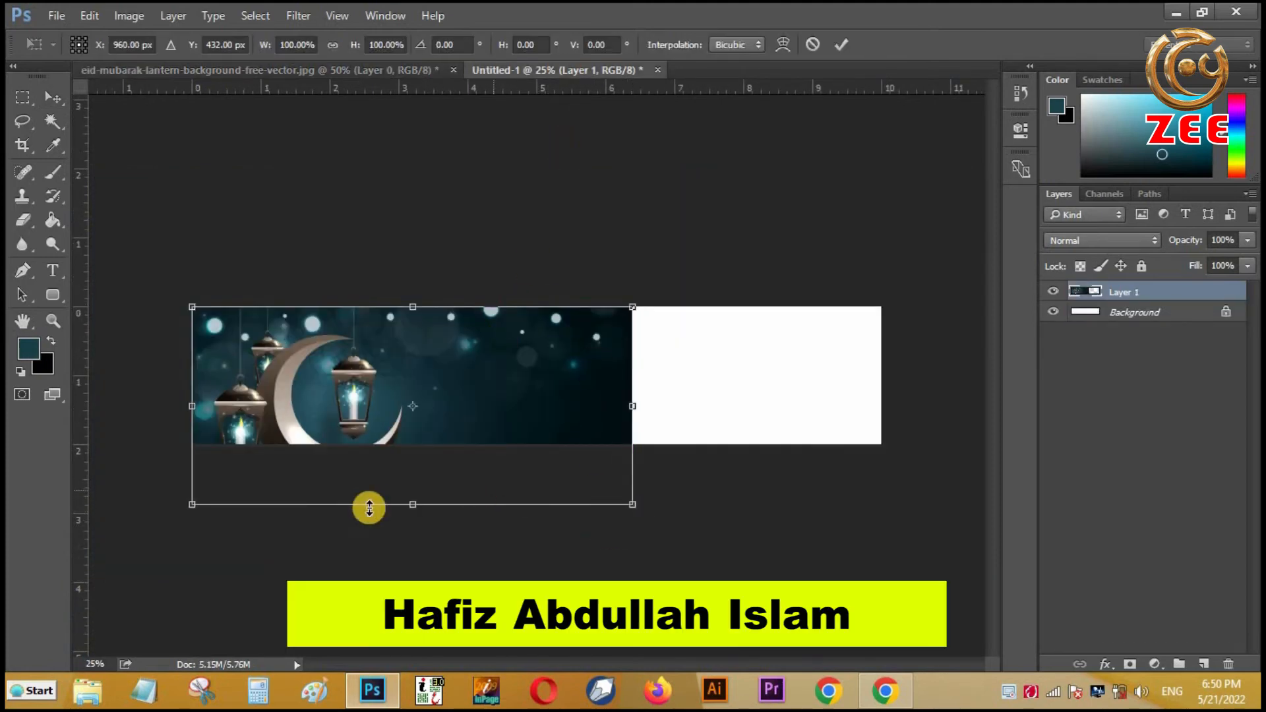
pyautogui.moveTo(403, 507); pyautogui.dragTo(453, 446)
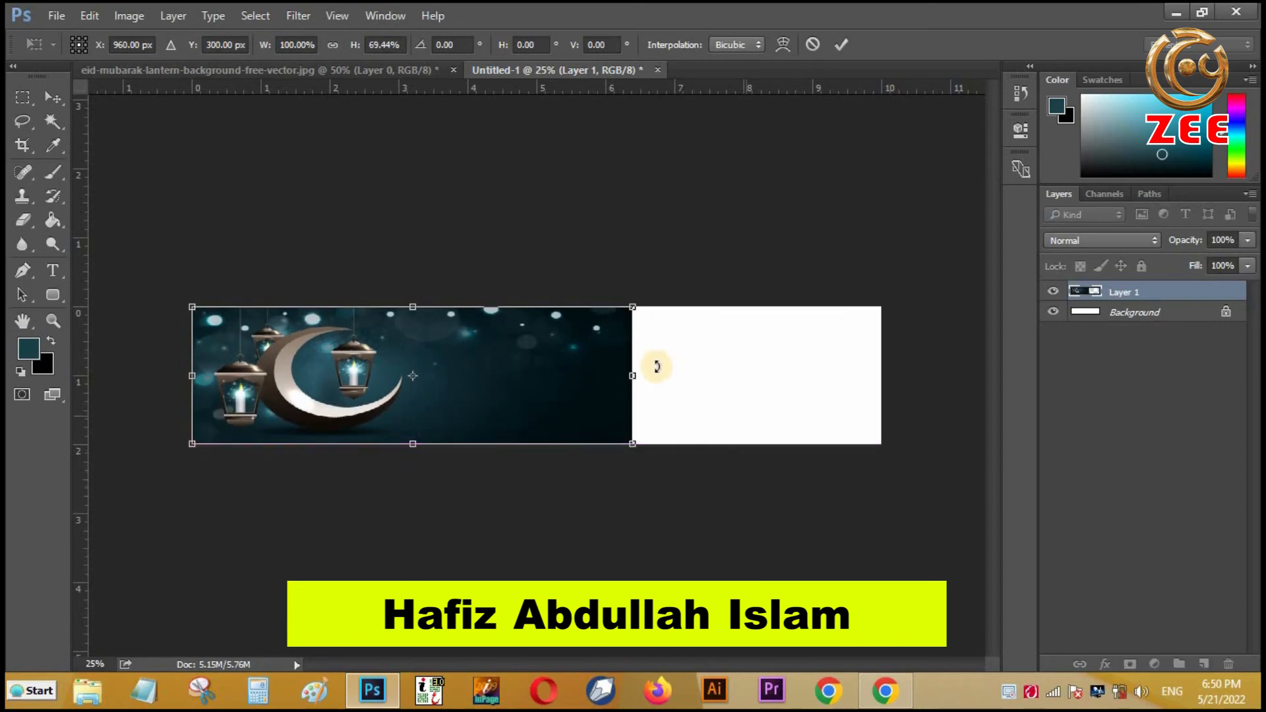
pyautogui.moveTo(634, 375); pyautogui.dragTo(882, 376)
pyautogui.rightClick(865, 377)
pyautogui.click(912, 425)
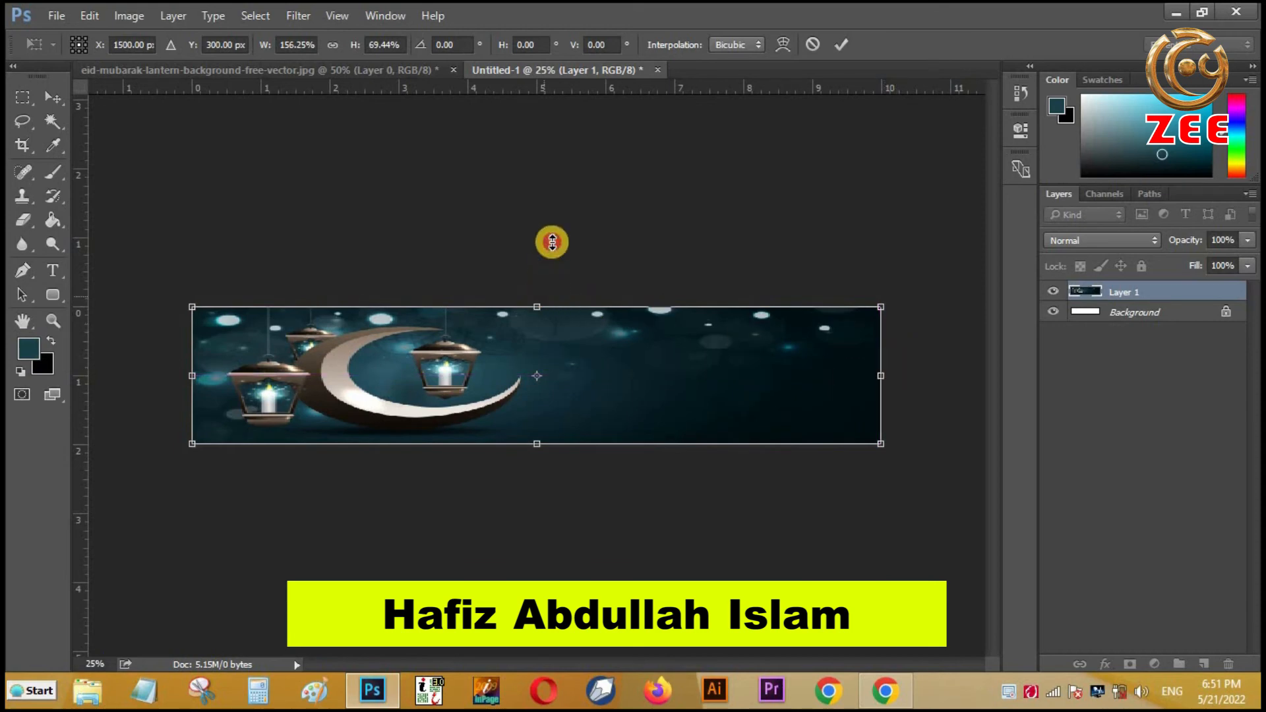
# - Stretch the lantern layer upward to 152.31% height, apply the transform, and close Untitled-1 without saving
pyautogui.moveTo(539, 306); pyautogui.dragTo(548, 141)
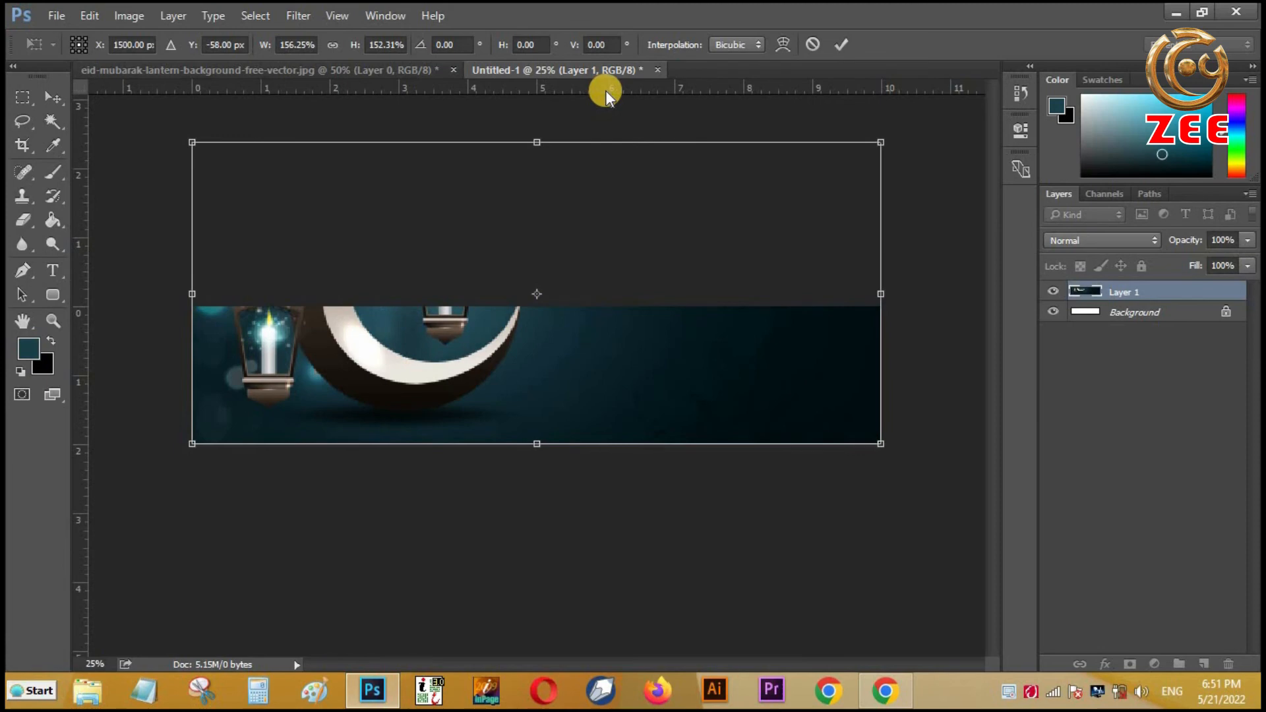
pyautogui.press('Return')
pyautogui.click(658, 69)
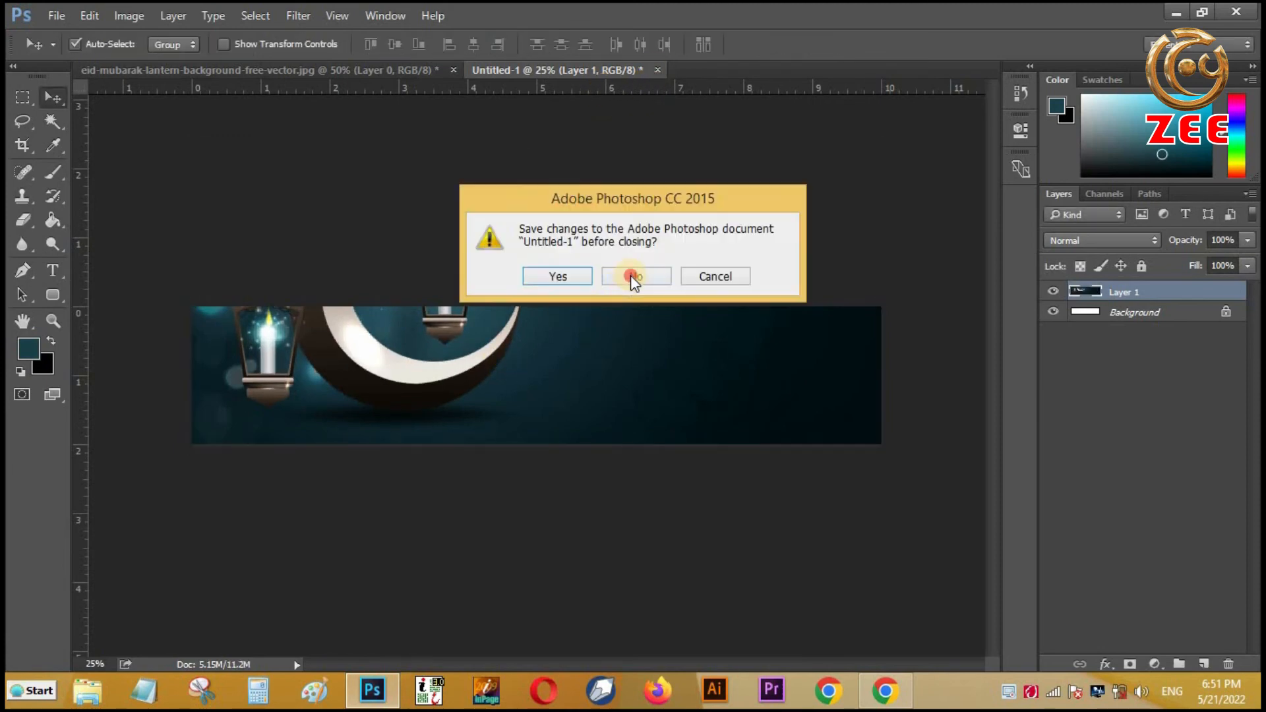
pyautogui.click(630, 275)
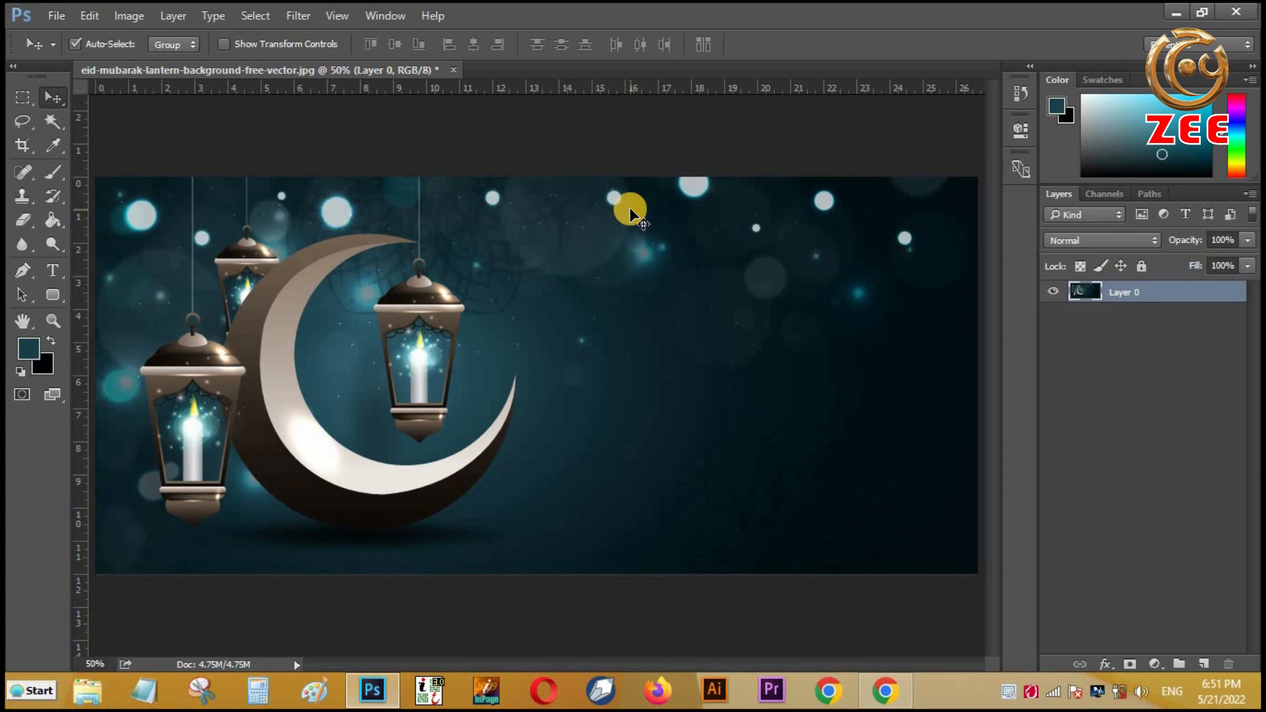
# - Try rotating the lantern image 90° clockwise and undo the rotation
pyautogui.press('ctrl')
pyautogui.hotkey('ctrl', 'F2')
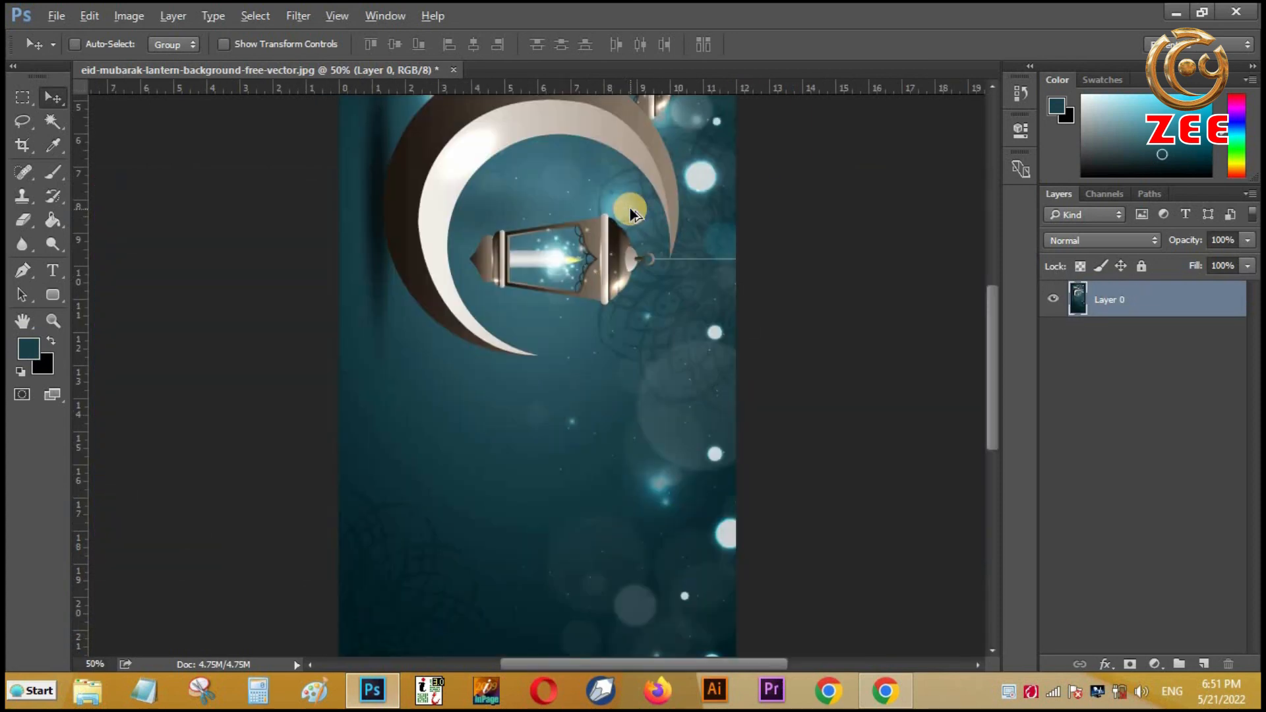
pyautogui.hotkey('ctrl', 'z')
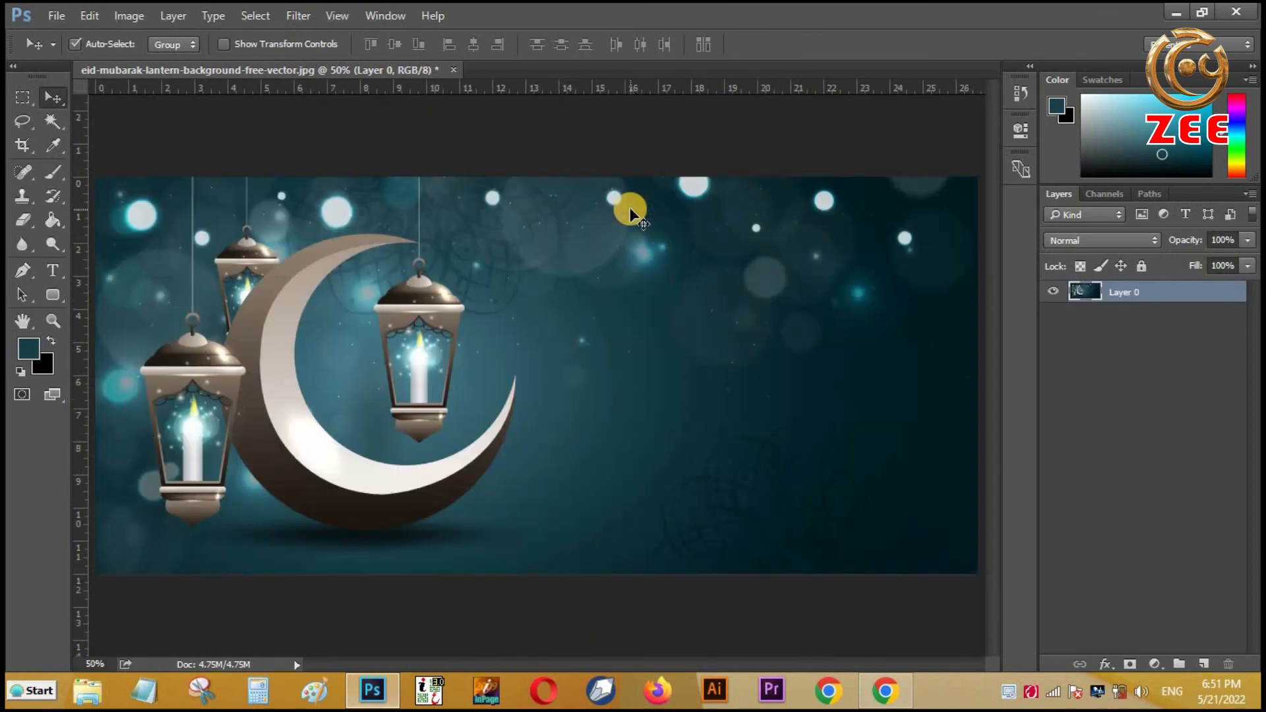